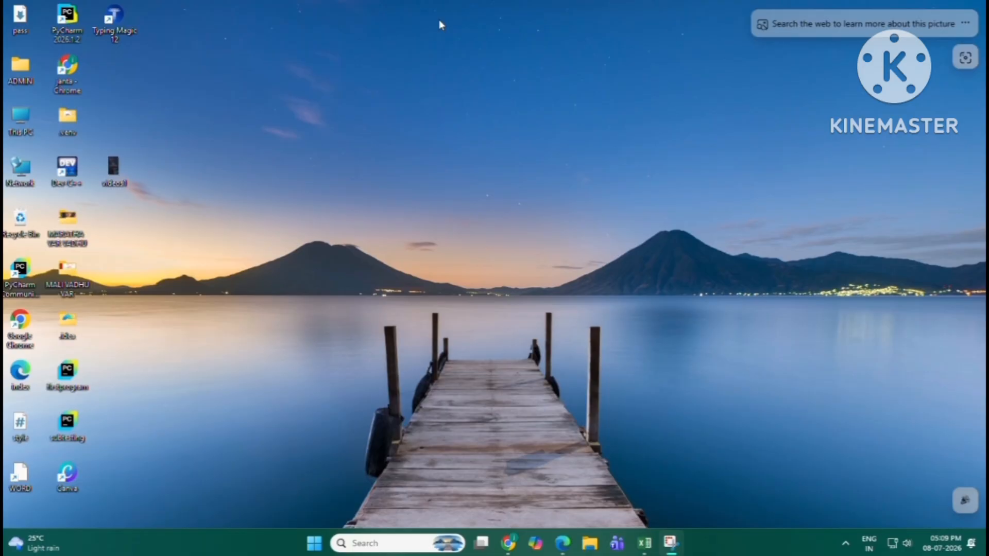
- Launch Excel, maximize its window and create a new blank workbook
key("super+r")
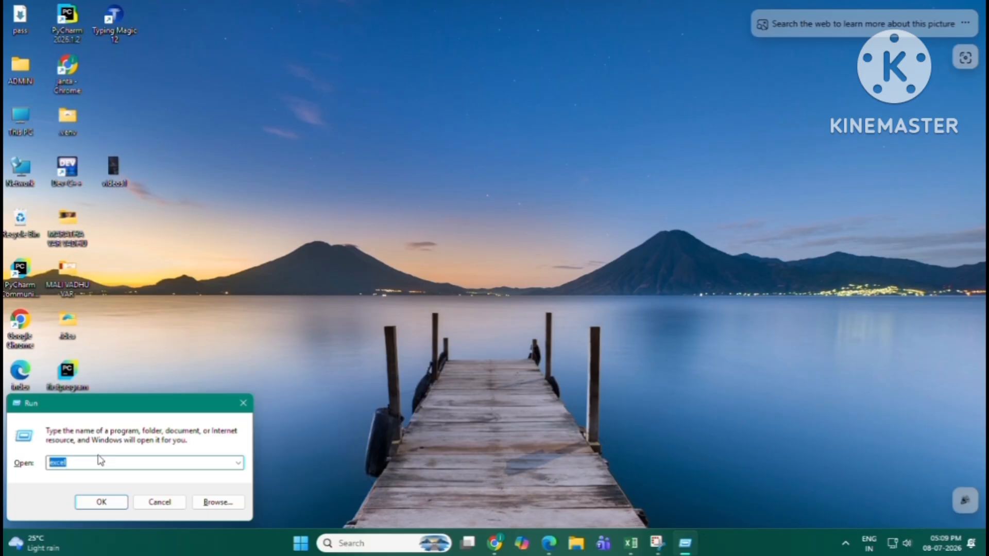
key("BackSpace")
type("excel")
key("Return")
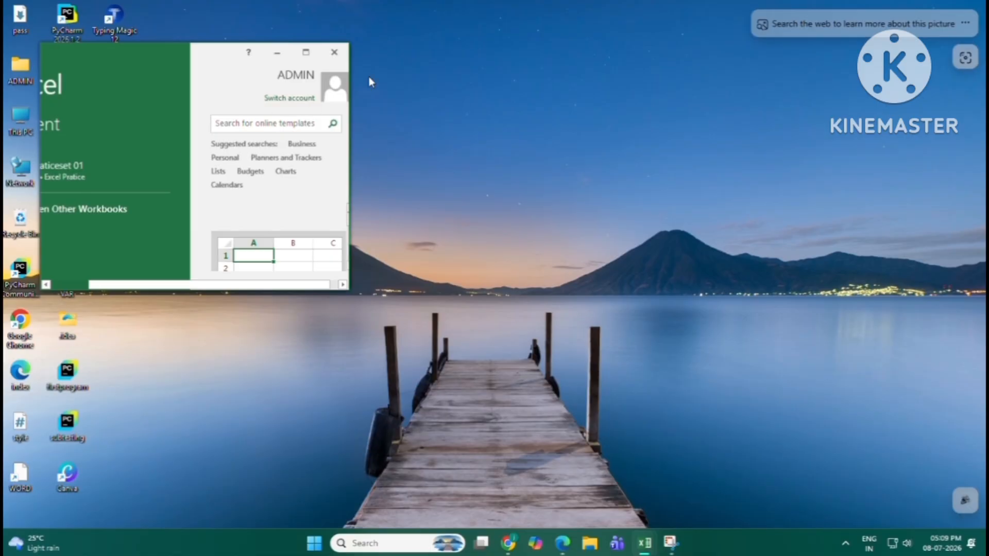
left_click(305, 52)
left_click(349, 140)
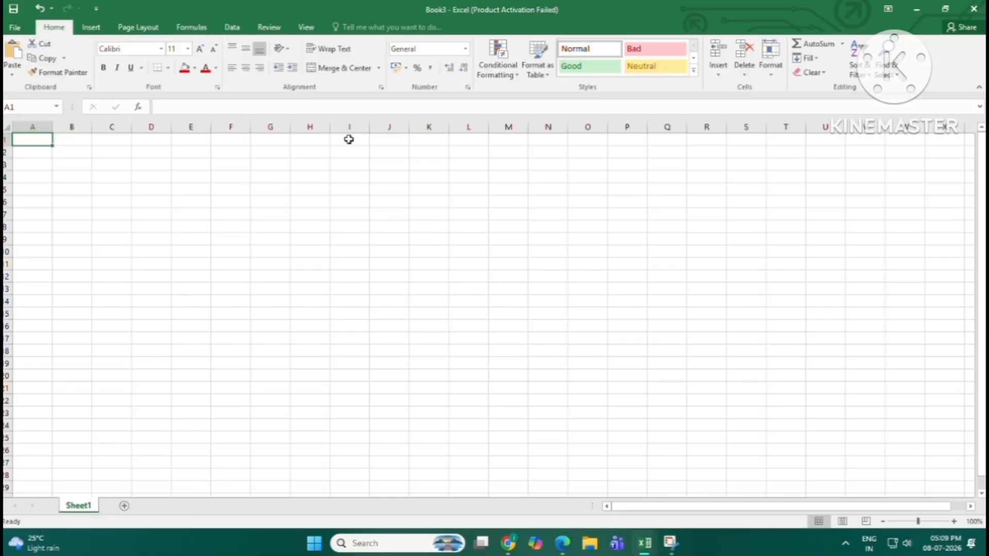
- Switch to the open Book1 workbook containing the student marks table
key("alt+Tab")
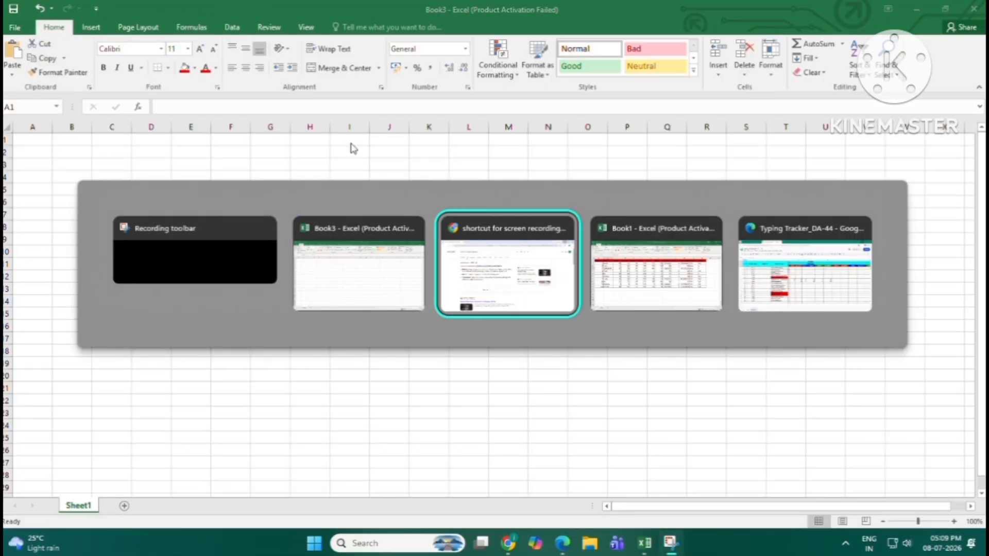
key("alt+Tab")
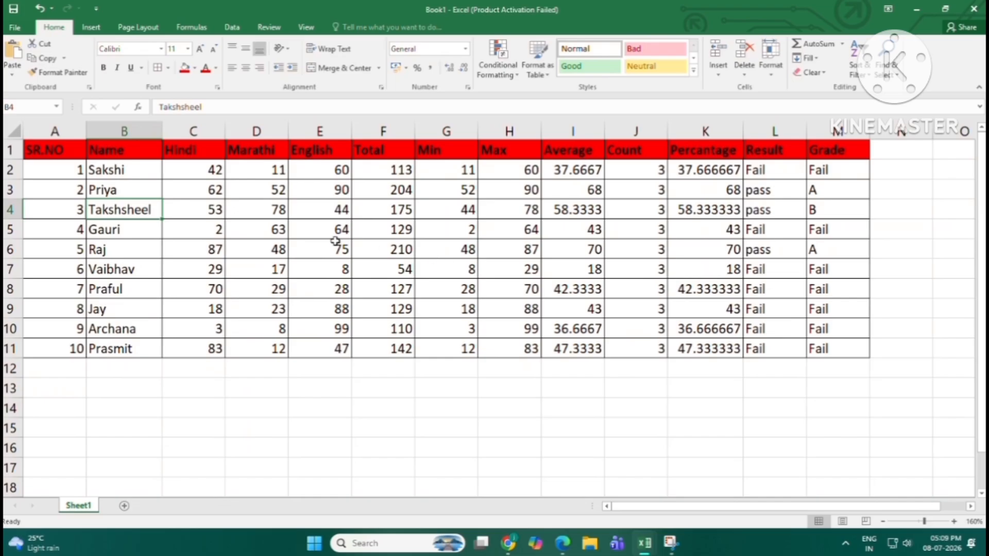
left_click(335, 238)
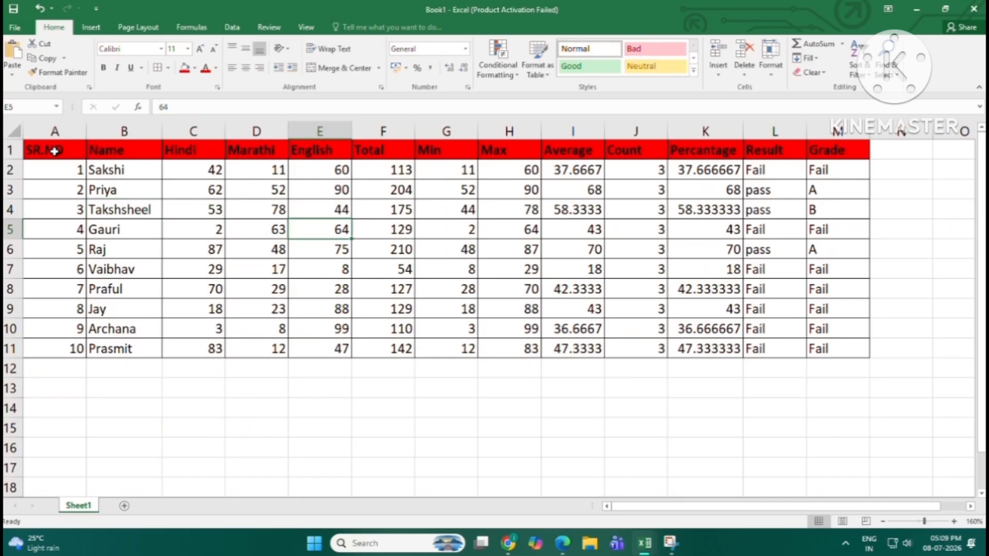
- Examine the header cells of the marks table from Min through Grade
left_click(433, 153)
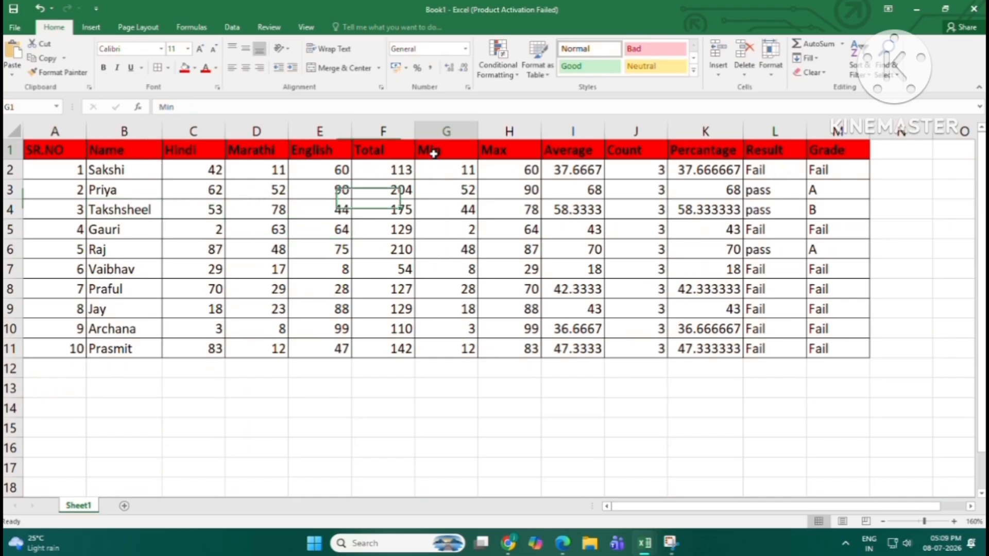
left_click(503, 151)
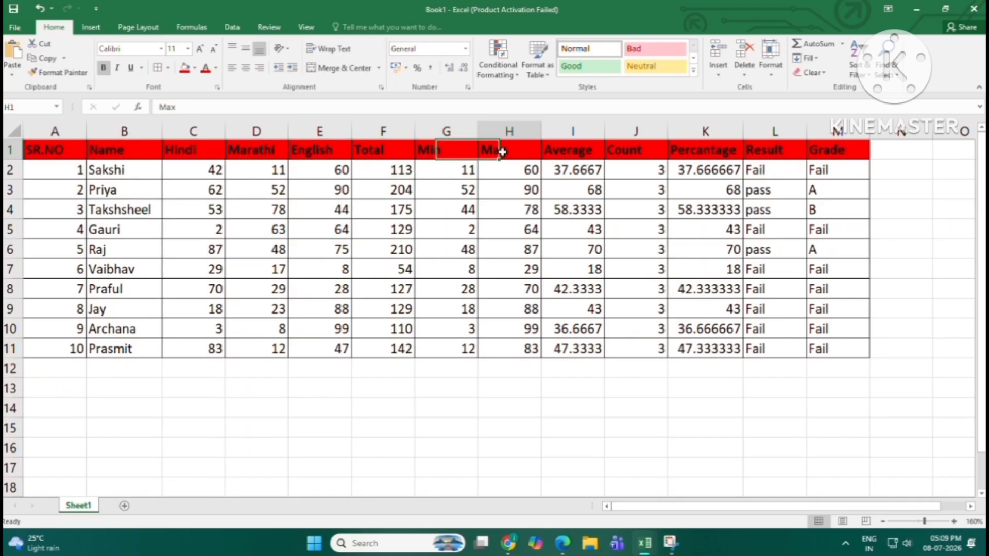
left_click(575, 161)
left_click(634, 152)
left_click(710, 151)
left_click(787, 147)
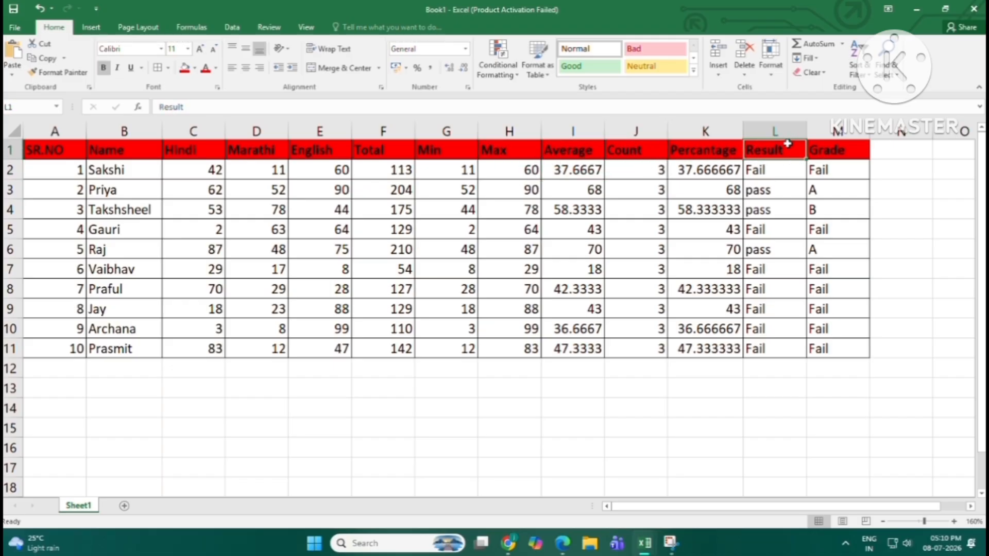
left_click(823, 156)
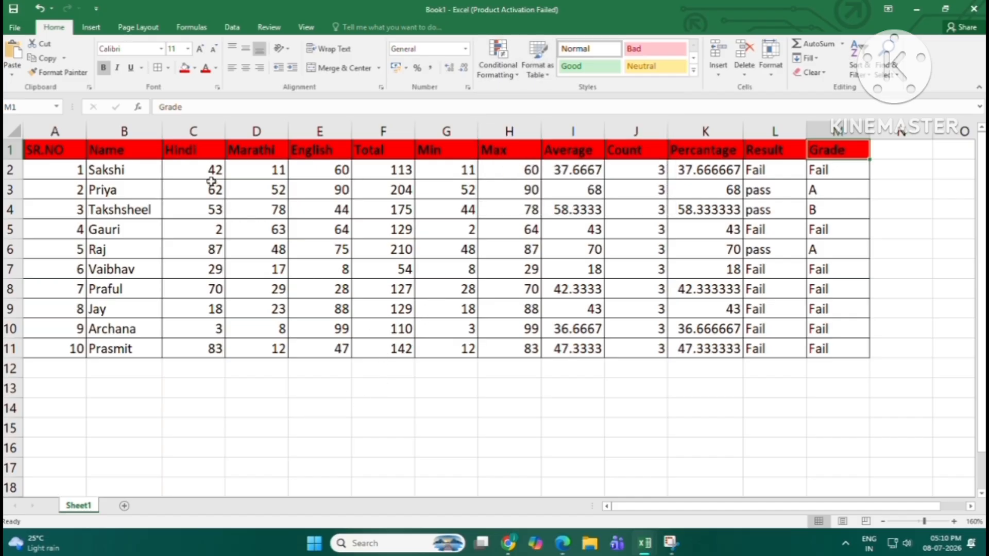
left_click_drag(202, 169, 319, 342)
left_click(301, 334)
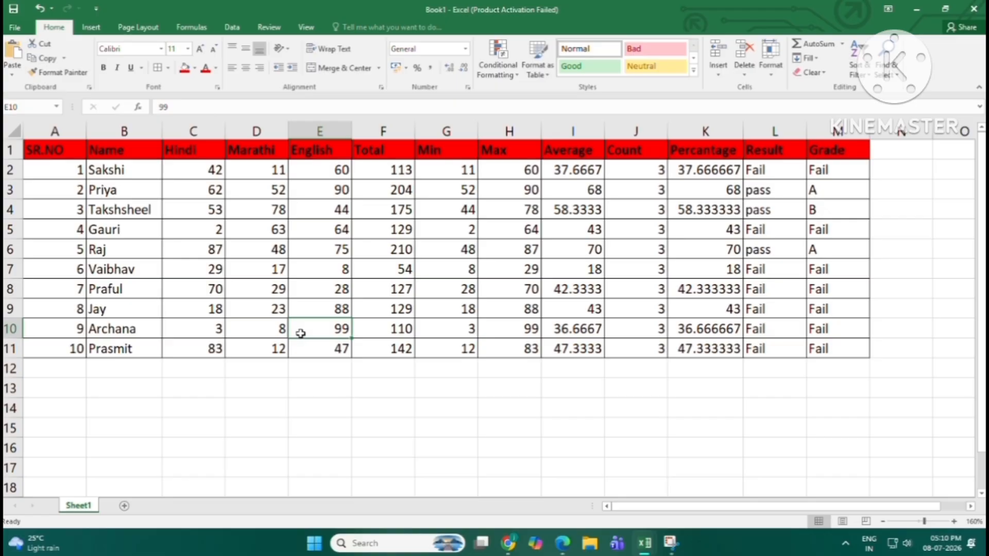
key("Up")
key("Up")
key("Up")
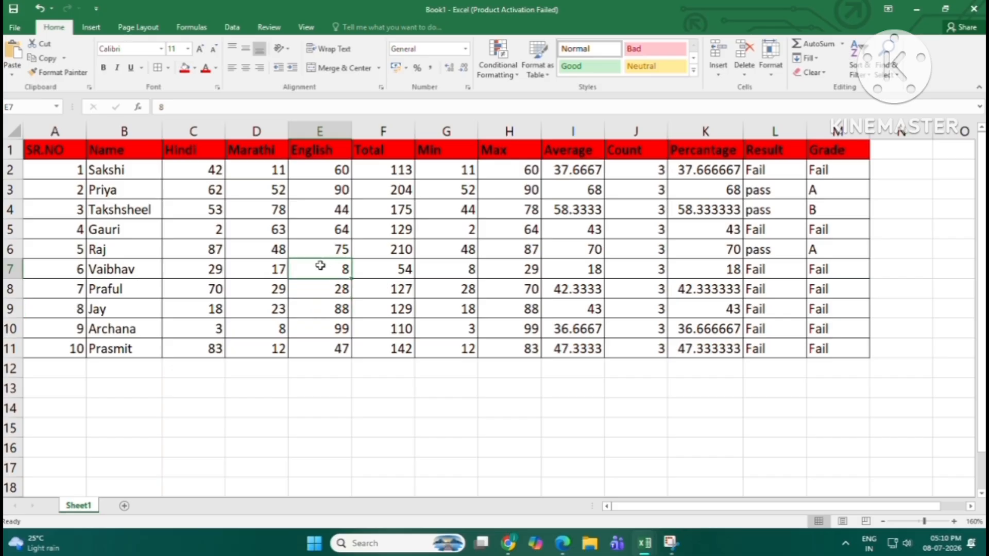
- Highlight marks greater than 35 in C2:E11 with Green Fill with Dark Green Text using conditional formatting
left_click(191, 167)
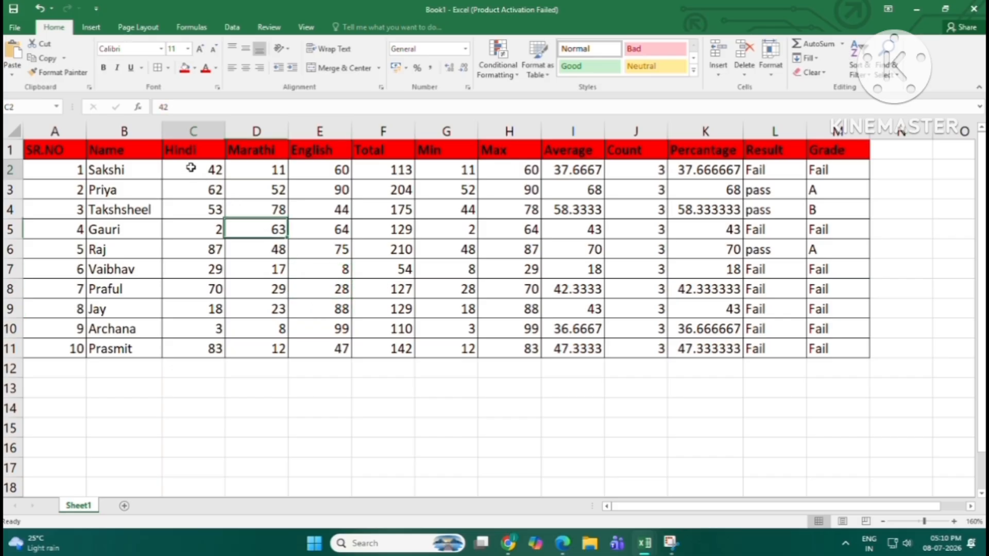
left_click_drag(191, 167, 306, 347)
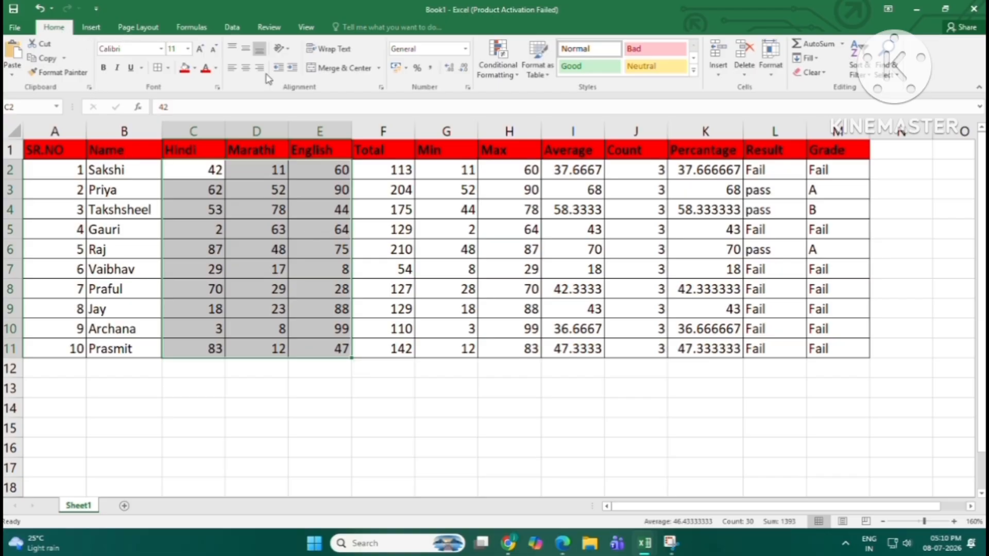
left_click(502, 67)
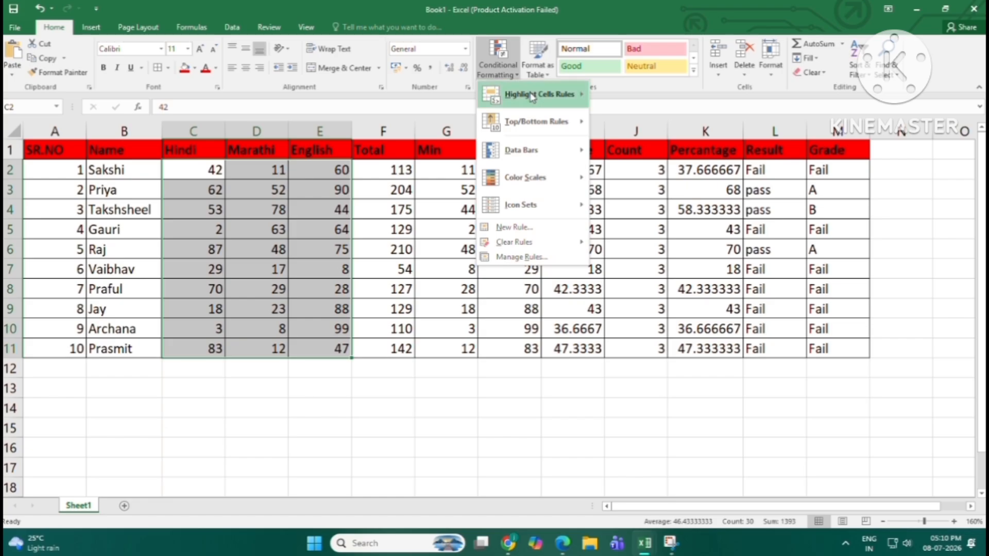
mouse_move(538, 96)
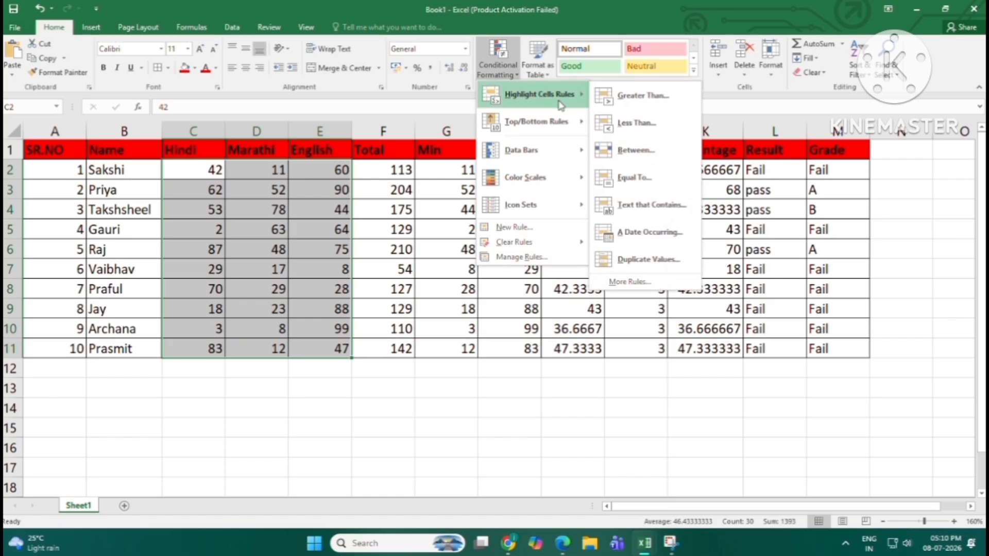
left_click(627, 97)
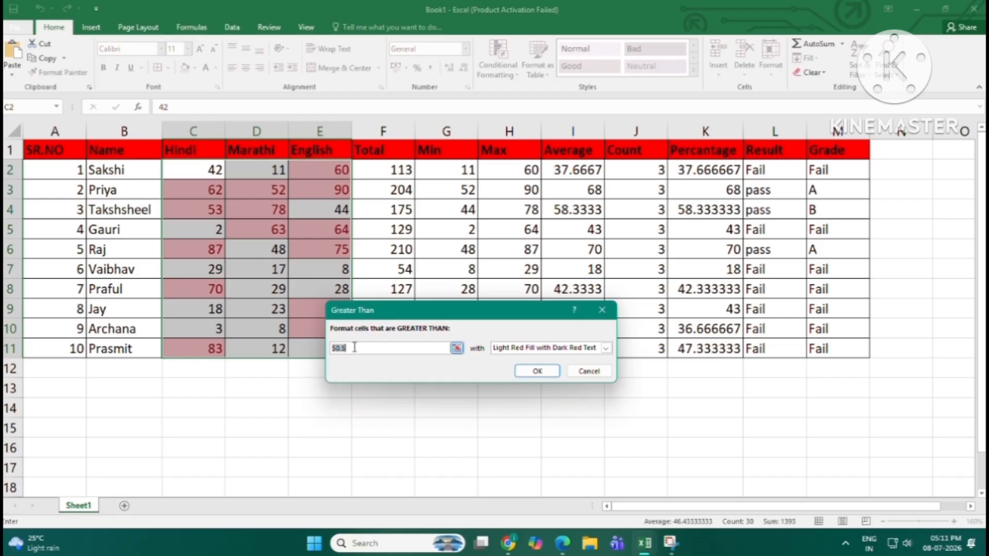
key("BackSpace")
type("35")
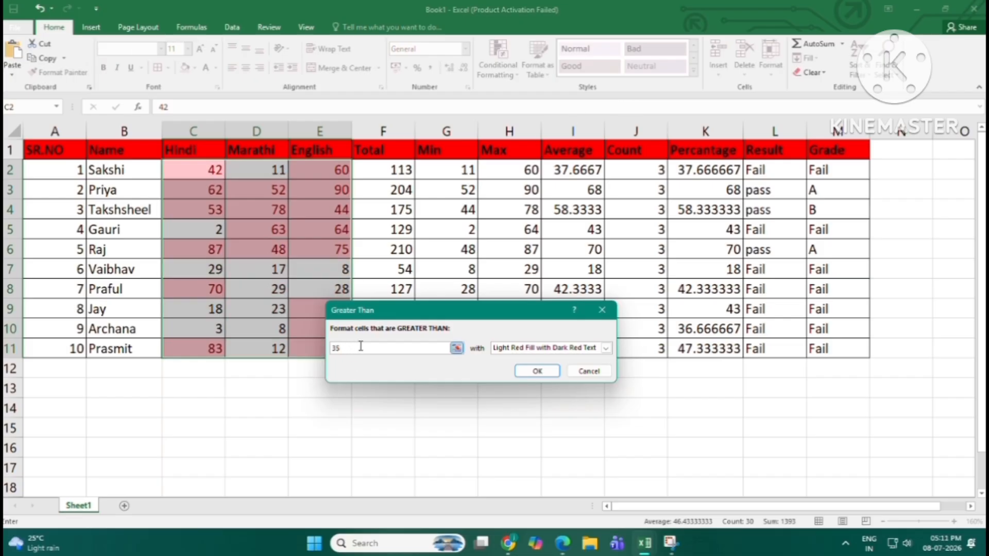
left_click(576, 348)
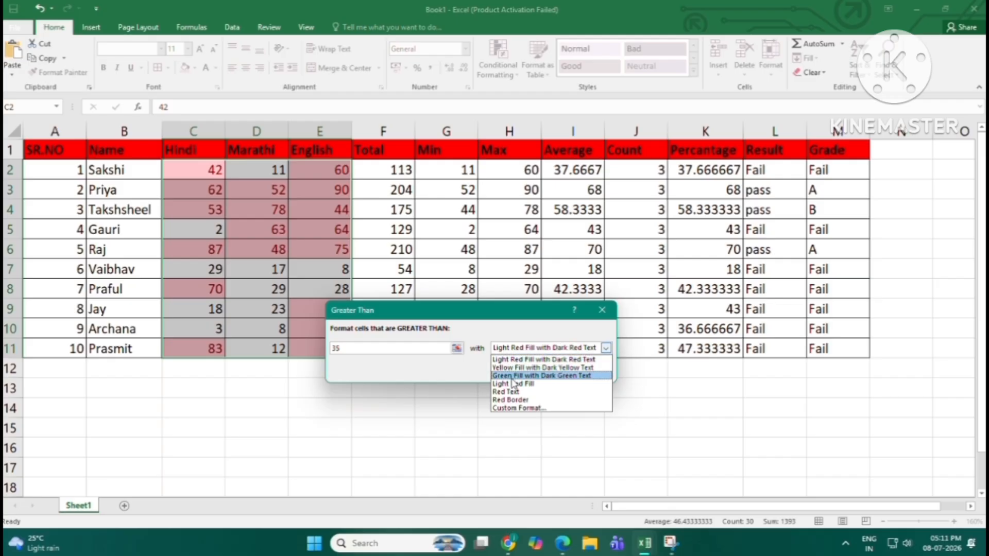
left_click(513, 376)
left_click(533, 372)
left_click(382, 408)
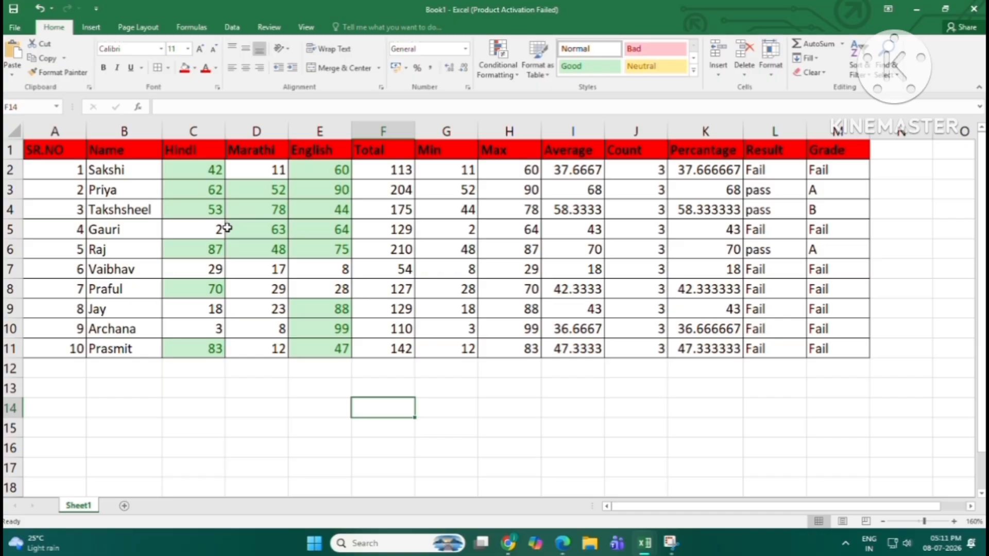
- Examine which Hindi, Marathi and English marks the greater-than rule highlights
left_click(205, 188)
left_click(279, 185)
left_click(207, 173)
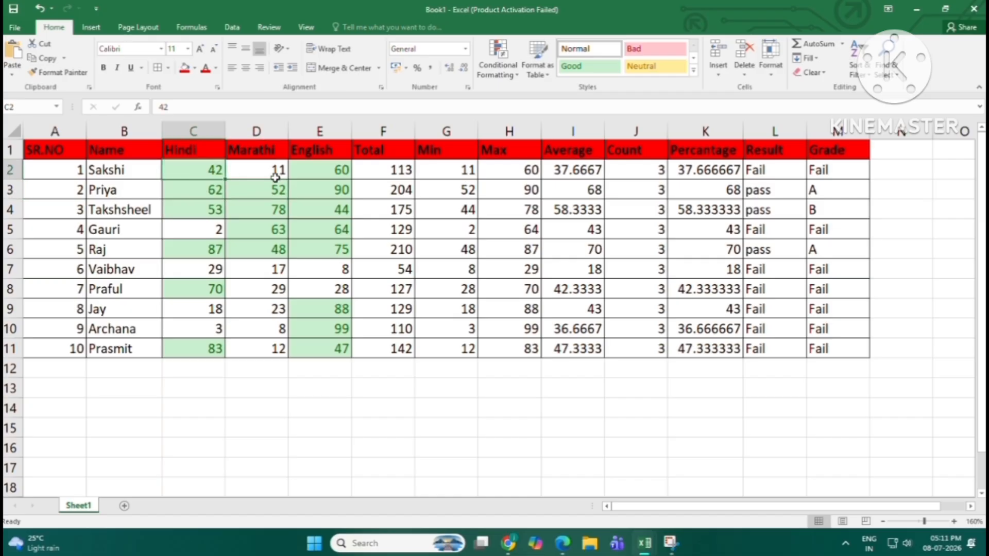
left_click(275, 176)
left_click(313, 182)
left_click(261, 194)
left_click(260, 267)
left_click(311, 326)
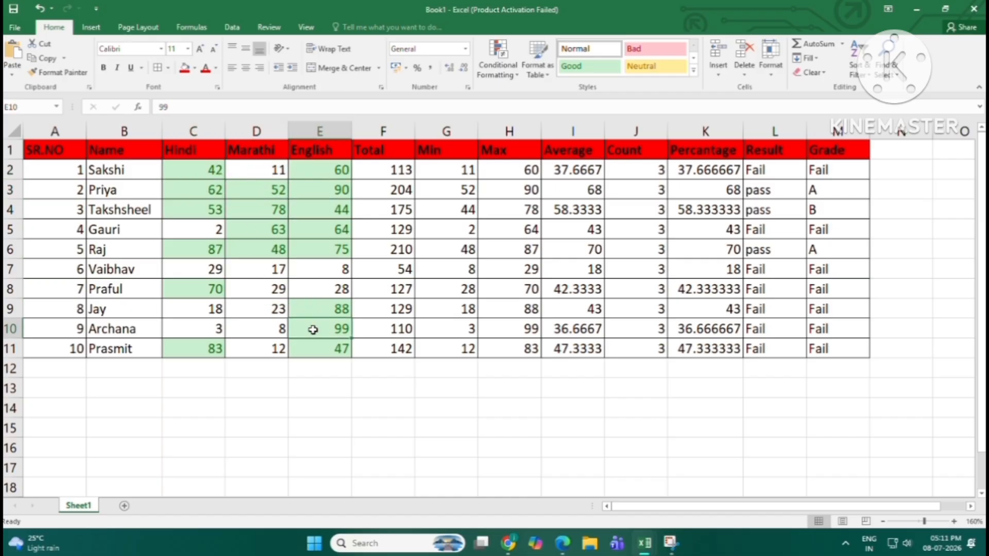
left_click(242, 311)
left_click(195, 284)
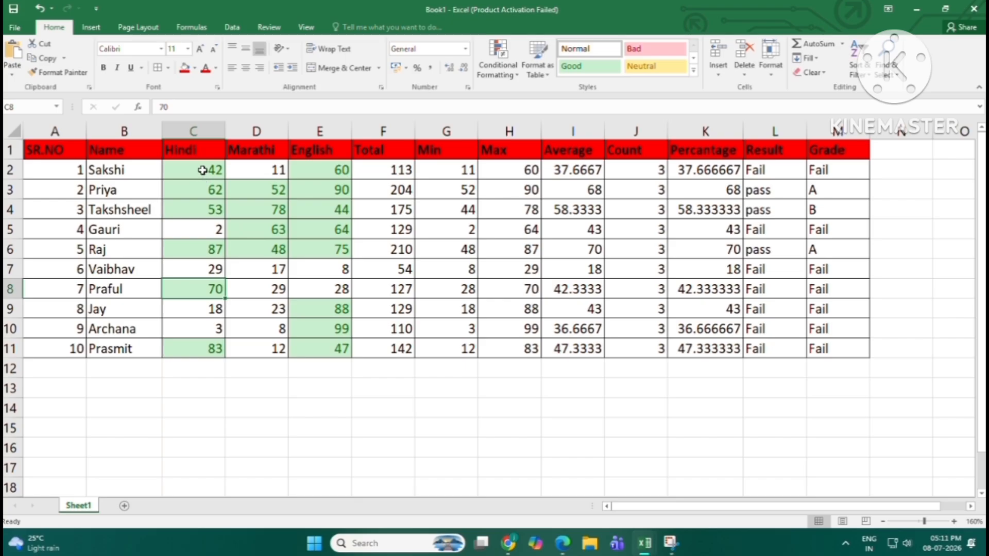
- Add a conditional formatting rule to C2:E11 that highlights marks less than 35 with Light Red Fill with Dark Red Text
left_click_drag(197, 170, 326, 344)
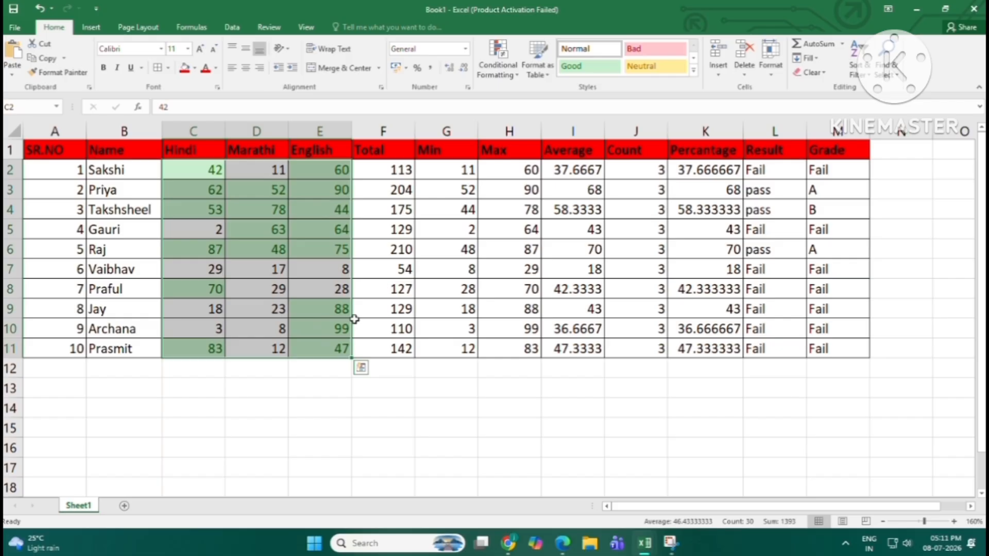
left_click(503, 67)
mouse_move(533, 107)
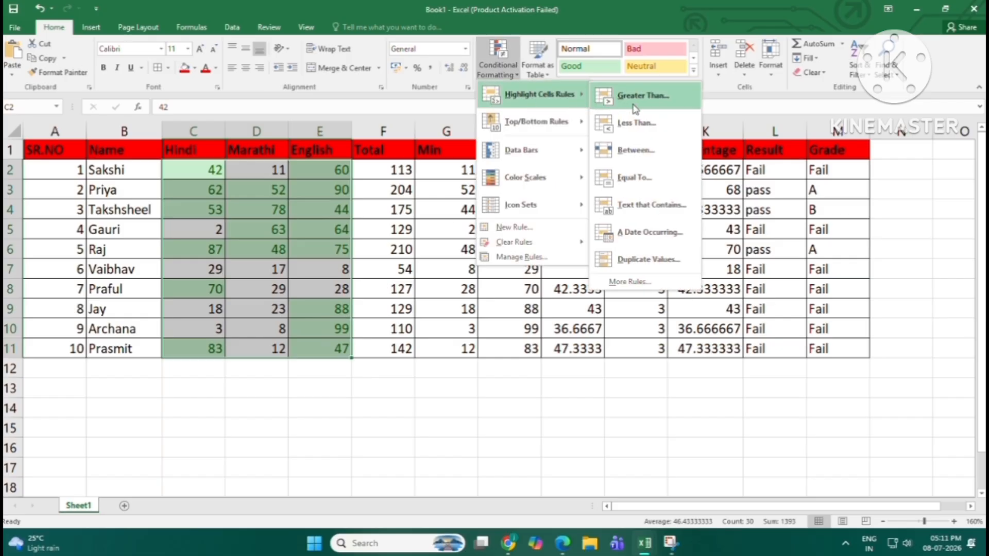
left_click(644, 121)
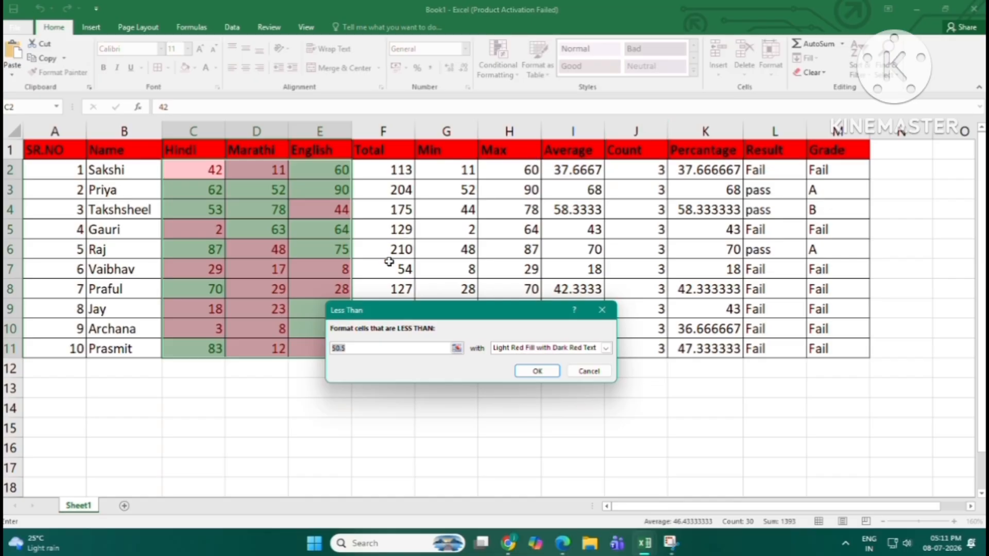
left_click(359, 349)
key("BackSpace")
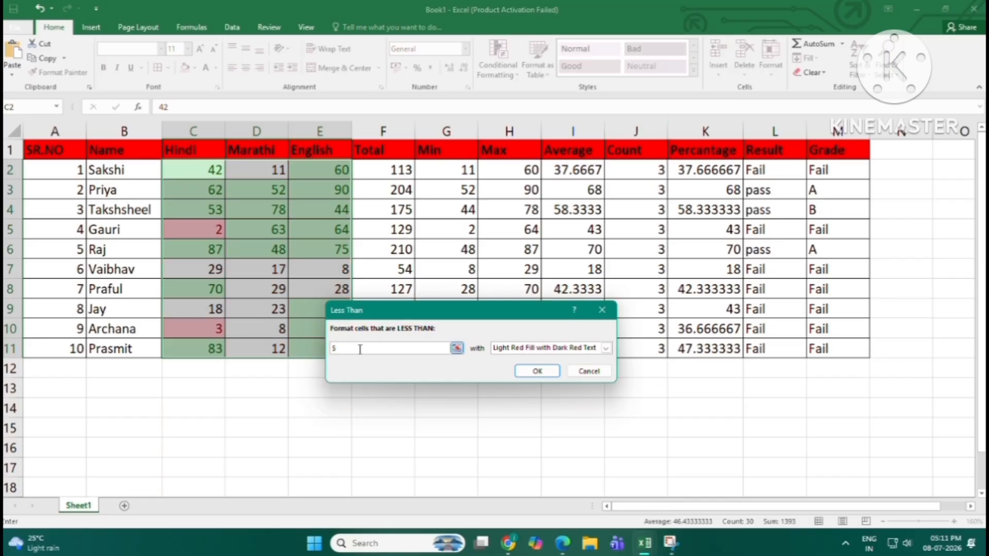
type("35")
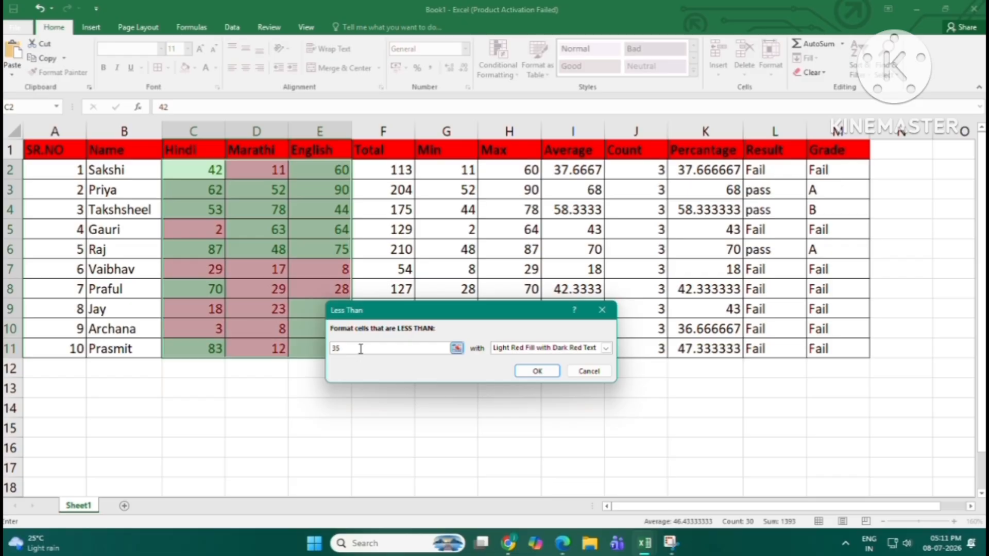
left_click(550, 353)
left_click(542, 362)
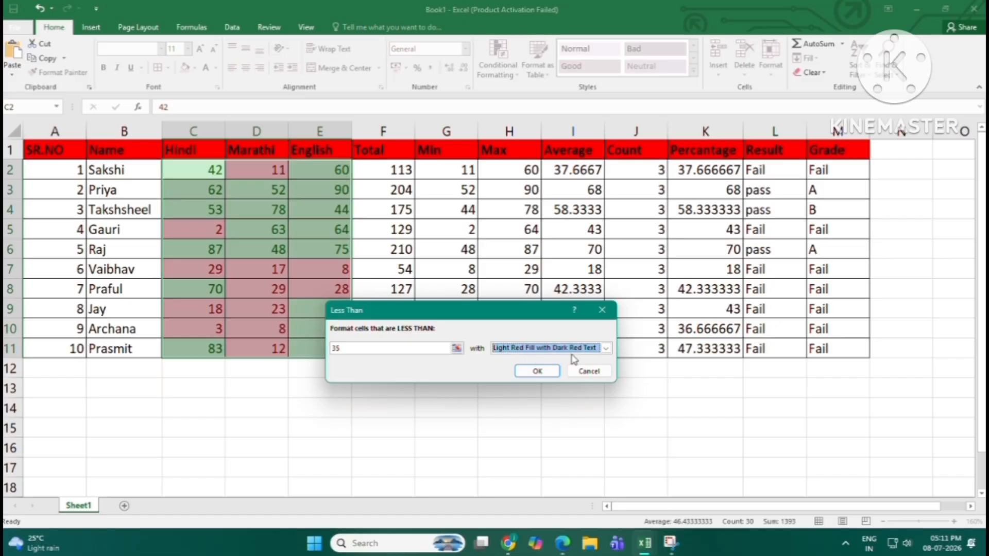
left_click(537, 370)
left_click(430, 391)
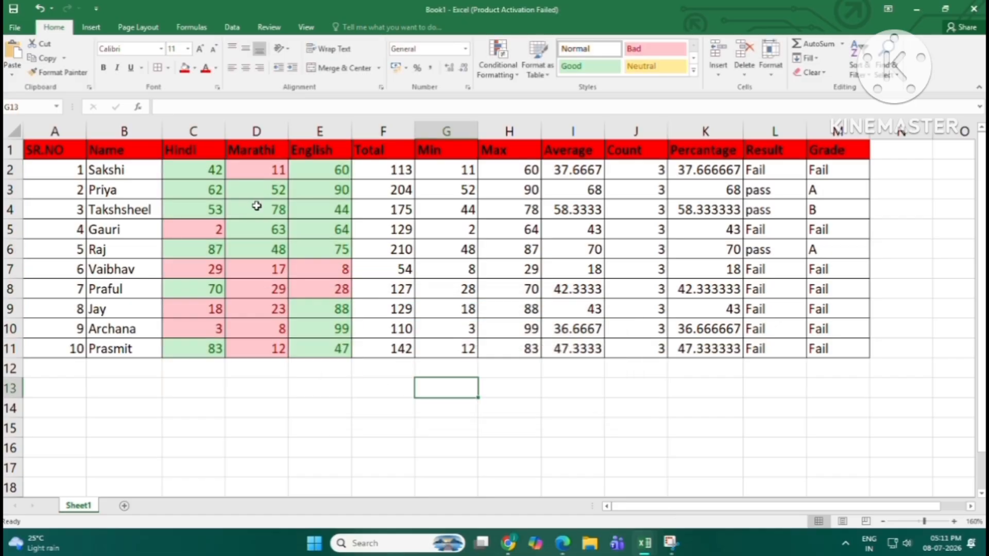
- Set the Marathi mark in cell D5 to 35 to test the highlighting rules at the threshold
left_click(212, 169)
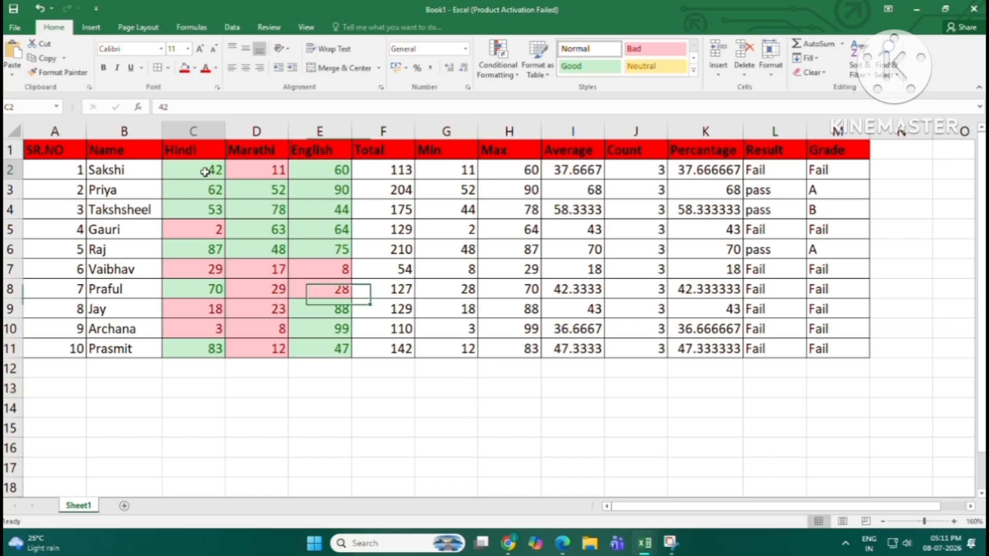
left_click(255, 288)
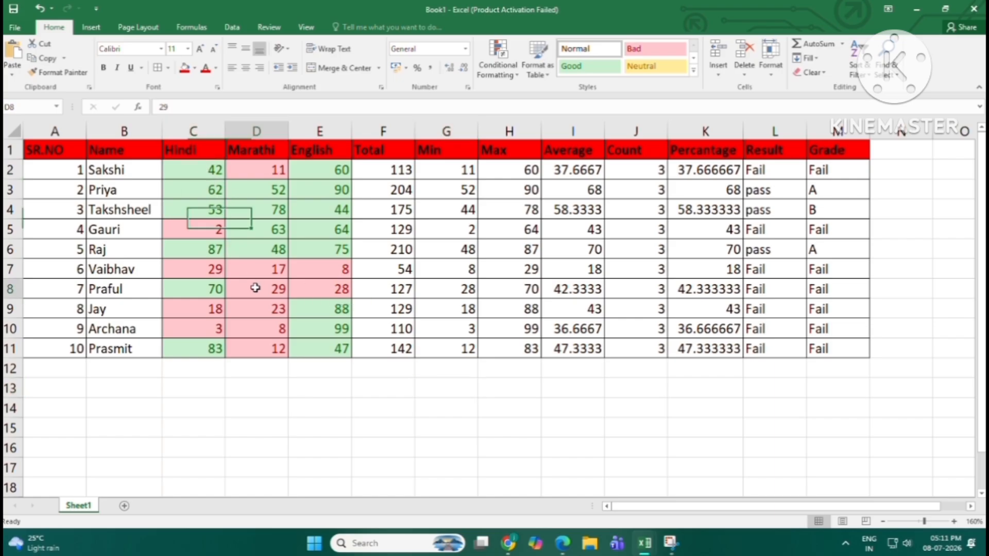
left_click(268, 230)
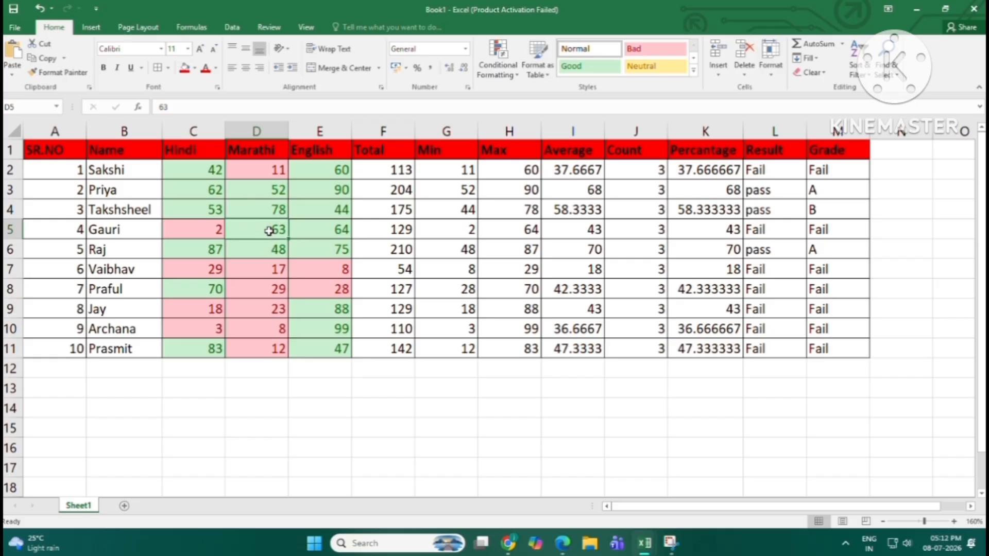
key("BackSpace")
type("35")
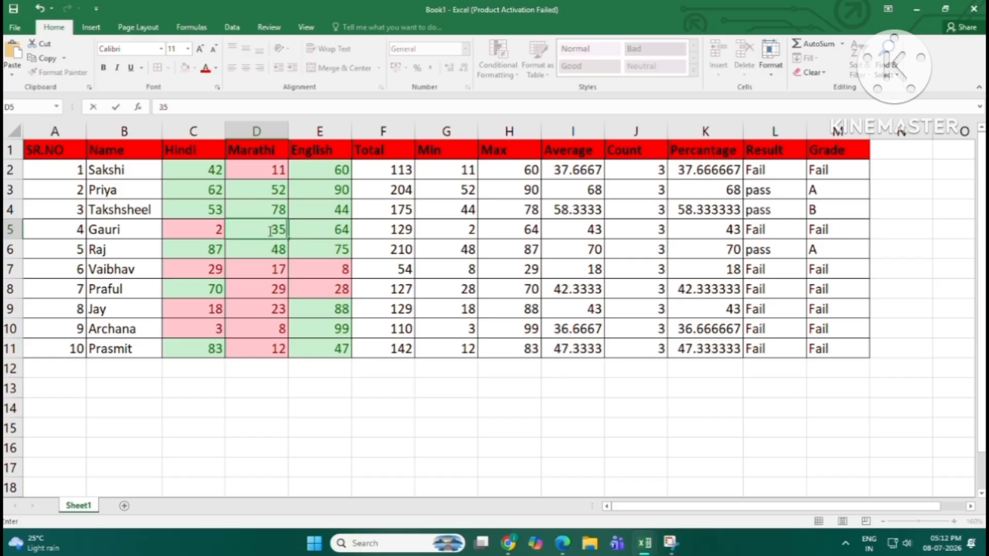
left_click(332, 286)
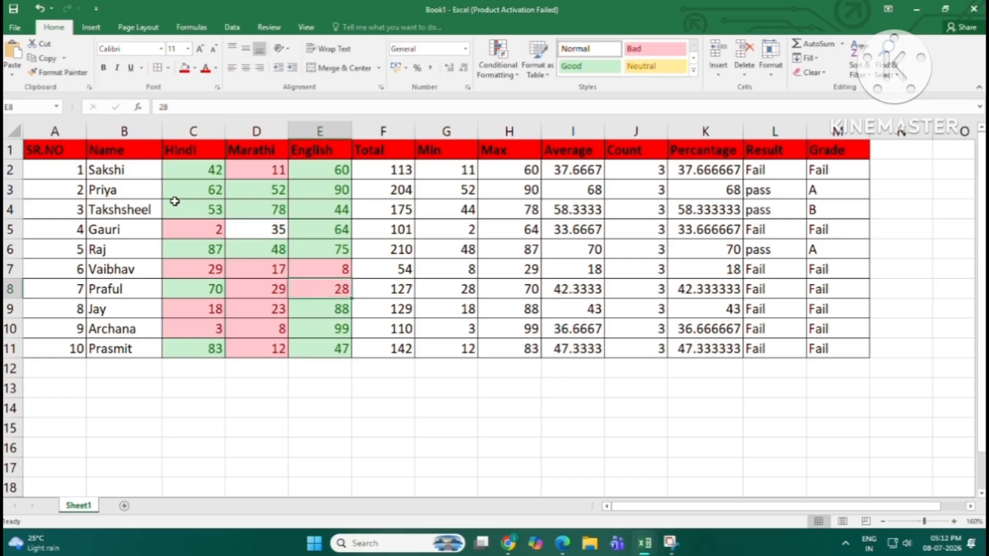
- Set the Hindi mark in cell C3 and the English mark in cell E10 to 35
left_click(190, 190)
key("BackSpace")
type("35")
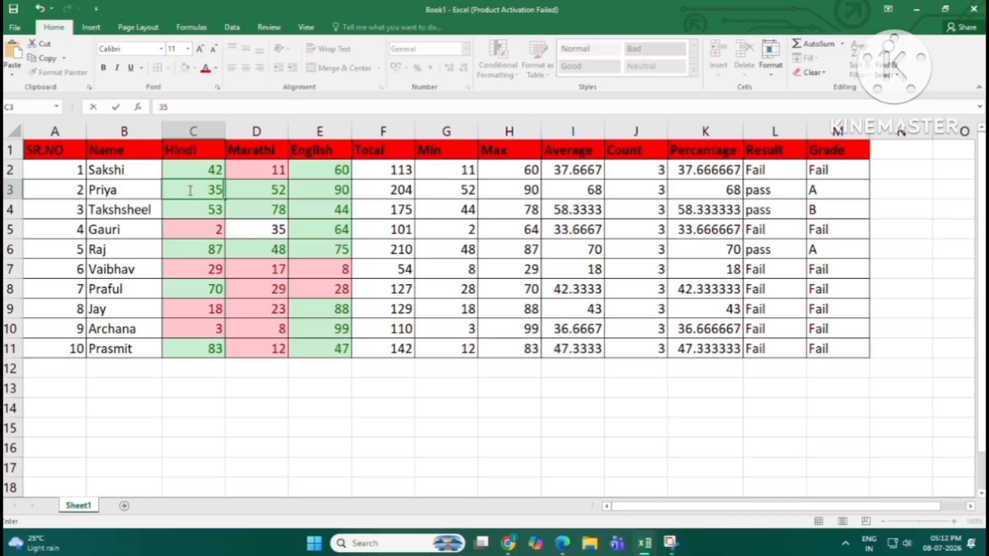
left_click(326, 309)
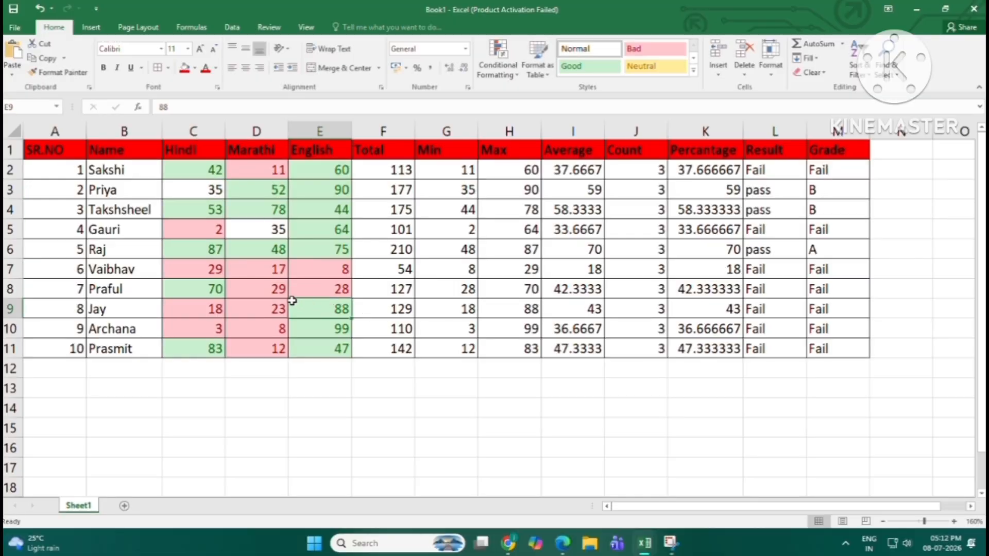
left_click(331, 329)
key("BackSpace")
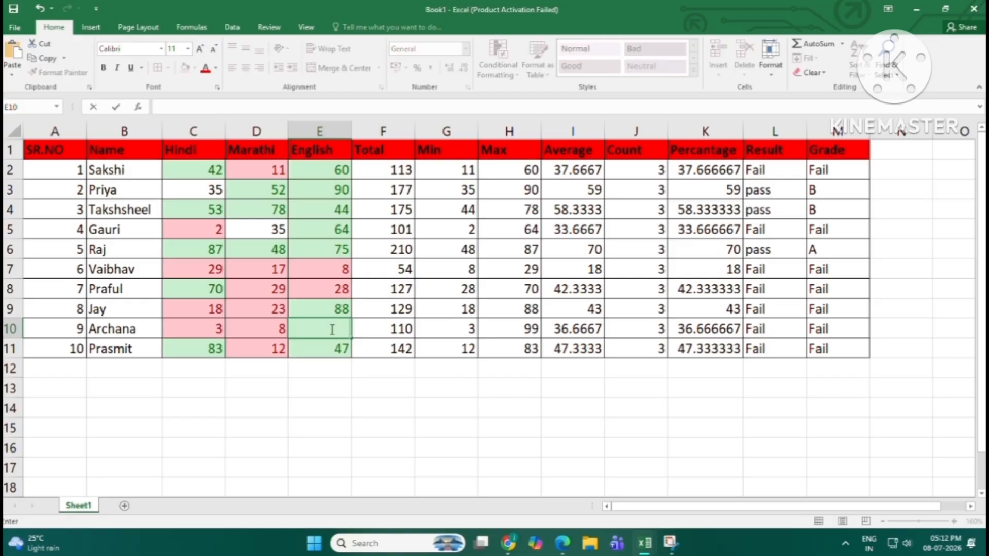
type("35")
left_click(382, 388)
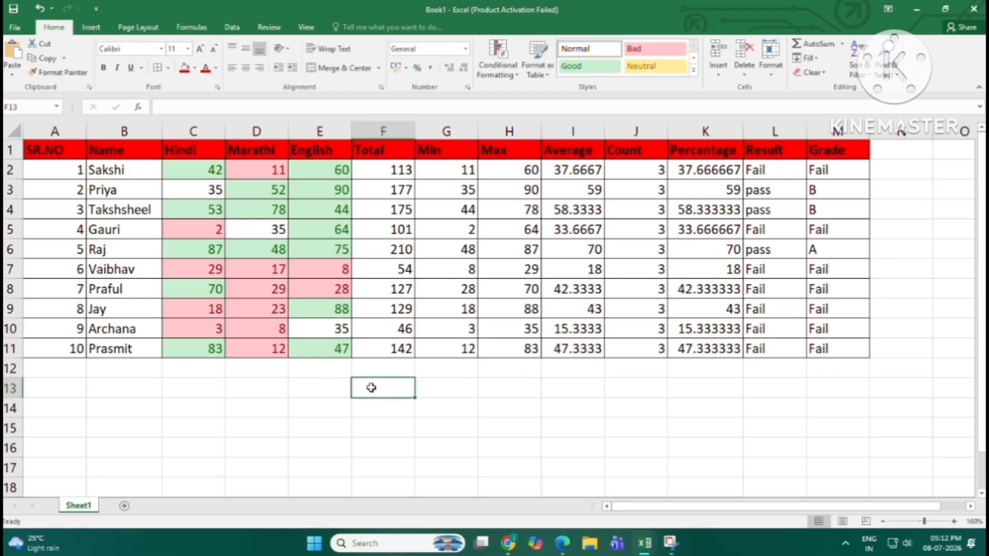
left_click(498, 65)
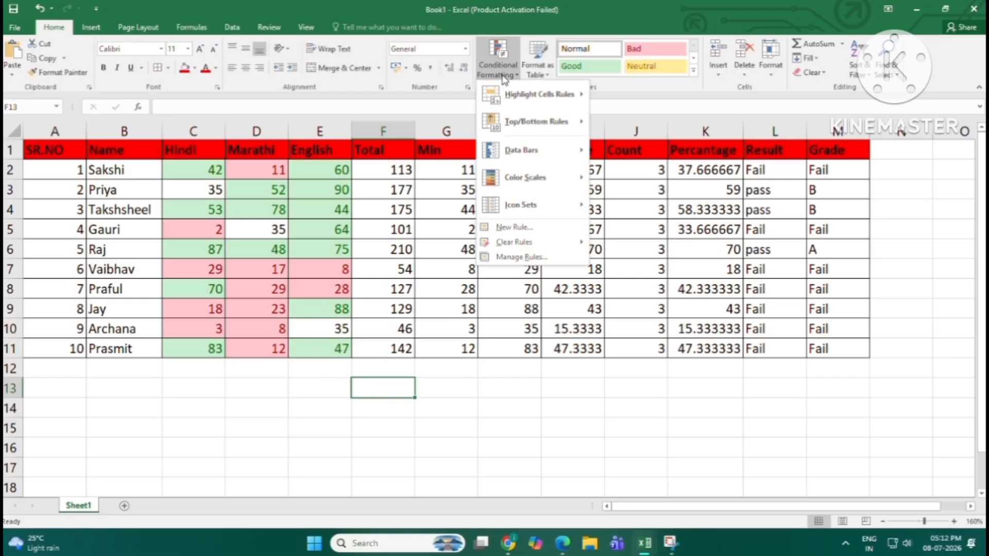
mouse_move(518, 105)
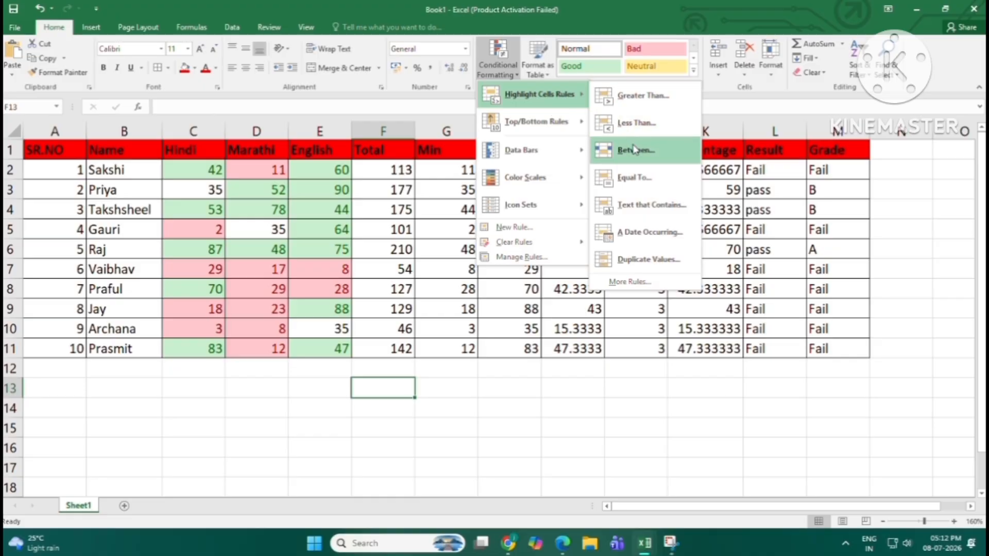
left_click(448, 375)
left_click(410, 369)
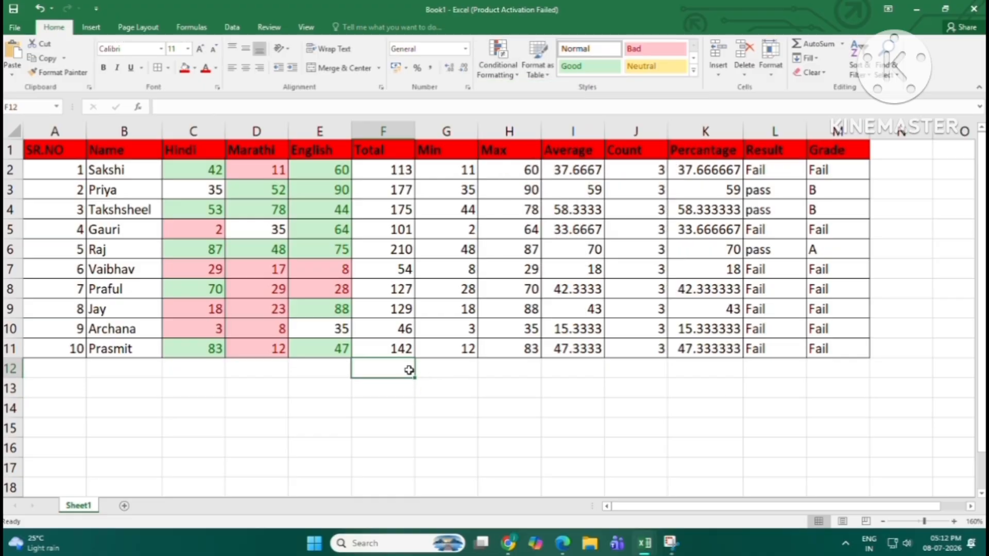
- Highlight totals between 100 and 200 in F2:F11 with Yellow Fill with Dark Yellow Text using conditional formatting
left_click_drag(393, 165, 367, 354)
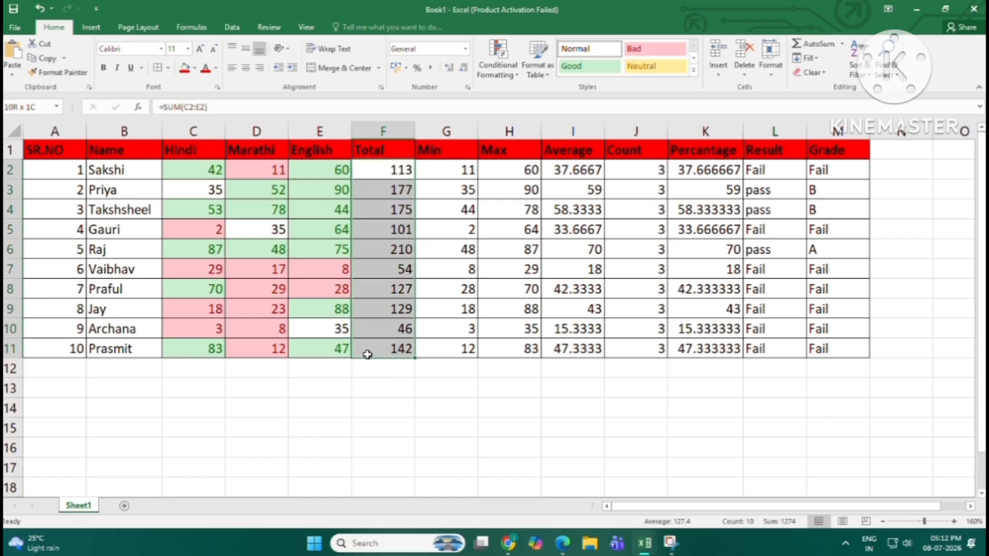
left_click(504, 63)
mouse_move(526, 92)
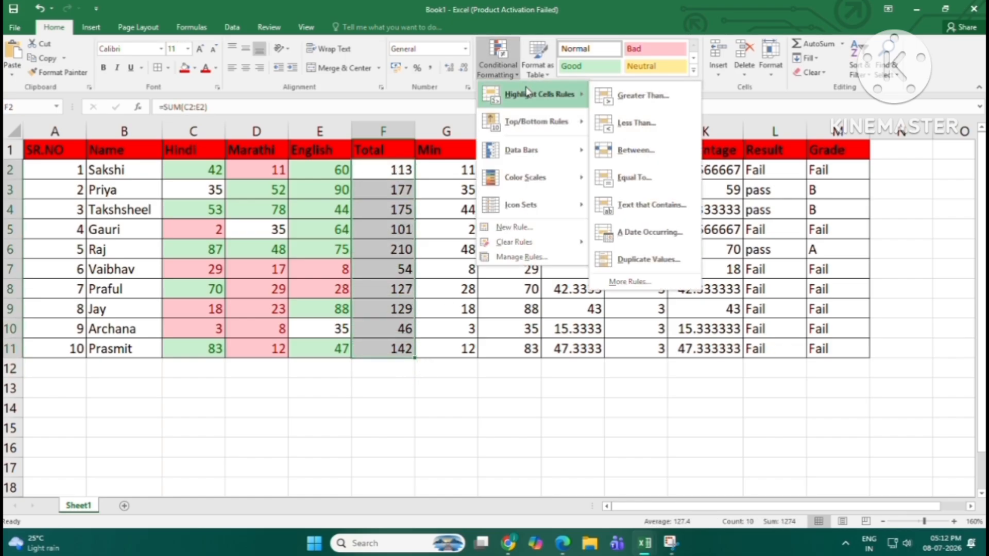
left_click(635, 150)
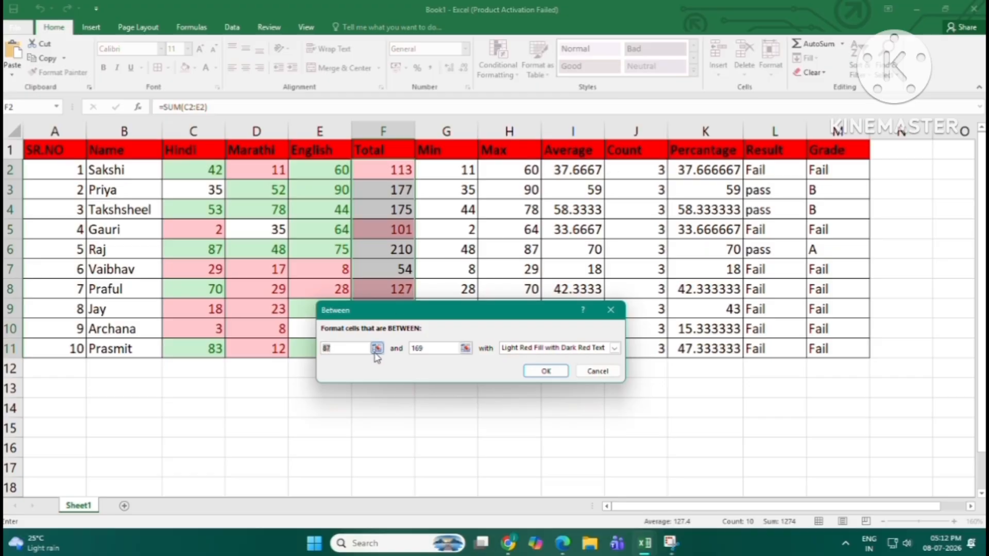
key("BackSpace")
type("100")
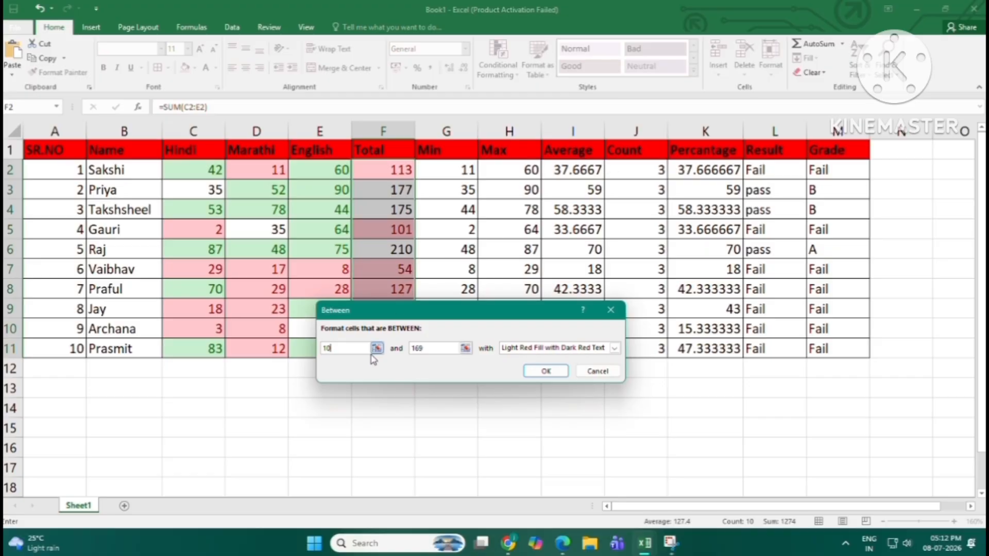
left_click(440, 352)
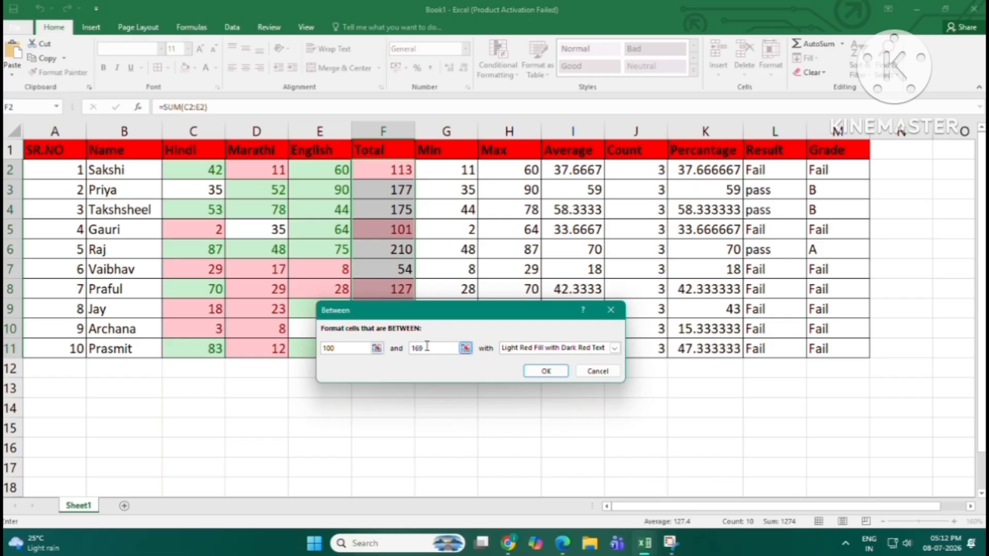
key("BackSpace")
key("BackSpace")
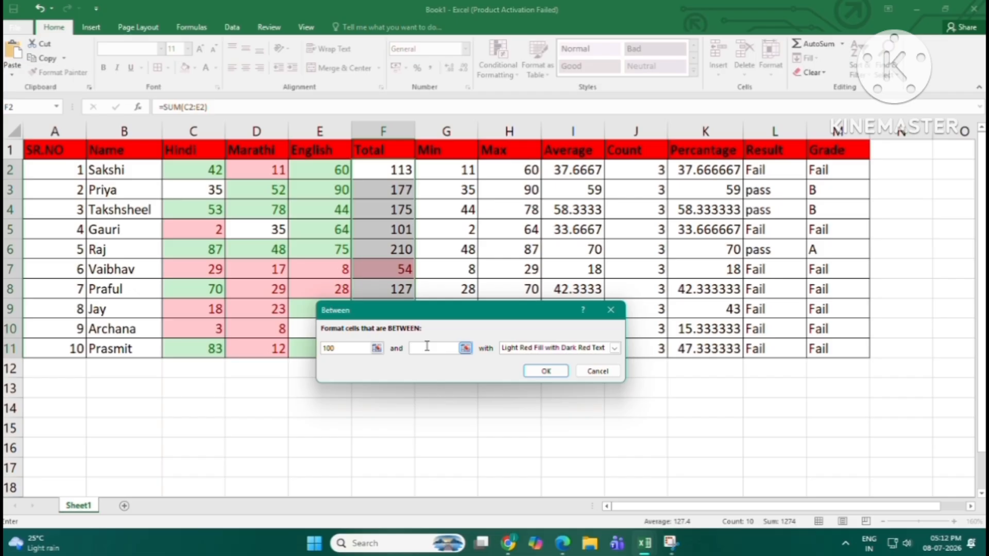
type("00")
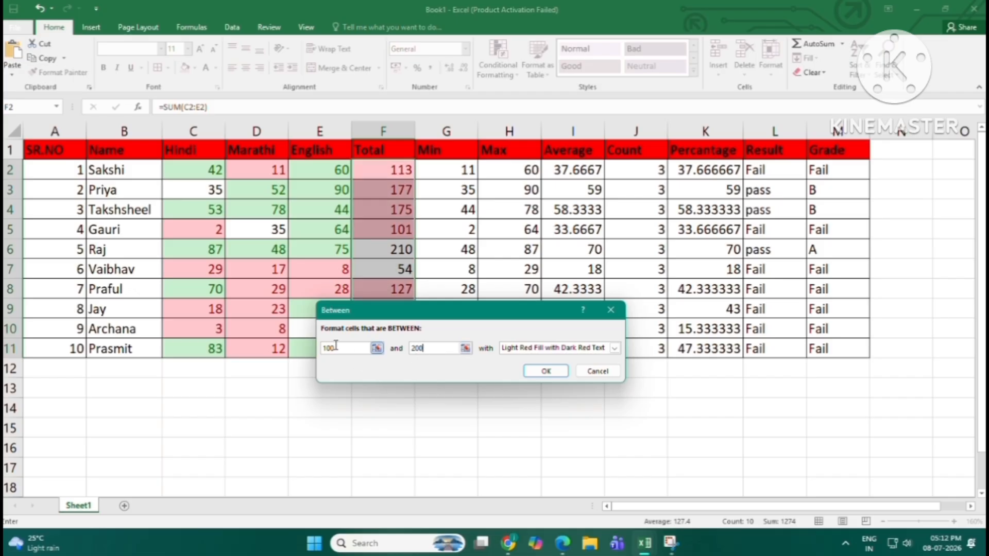
left_click(600, 350)
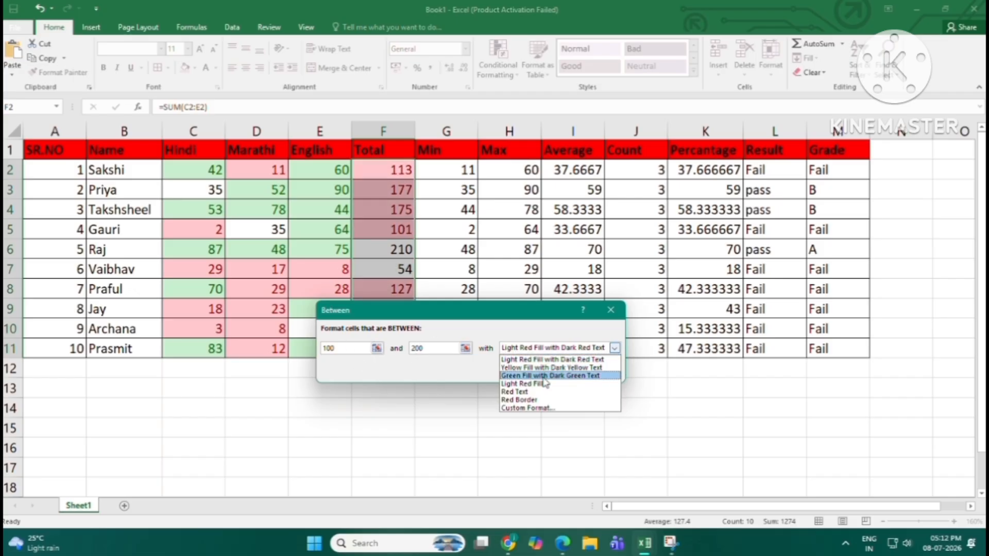
left_click(540, 367)
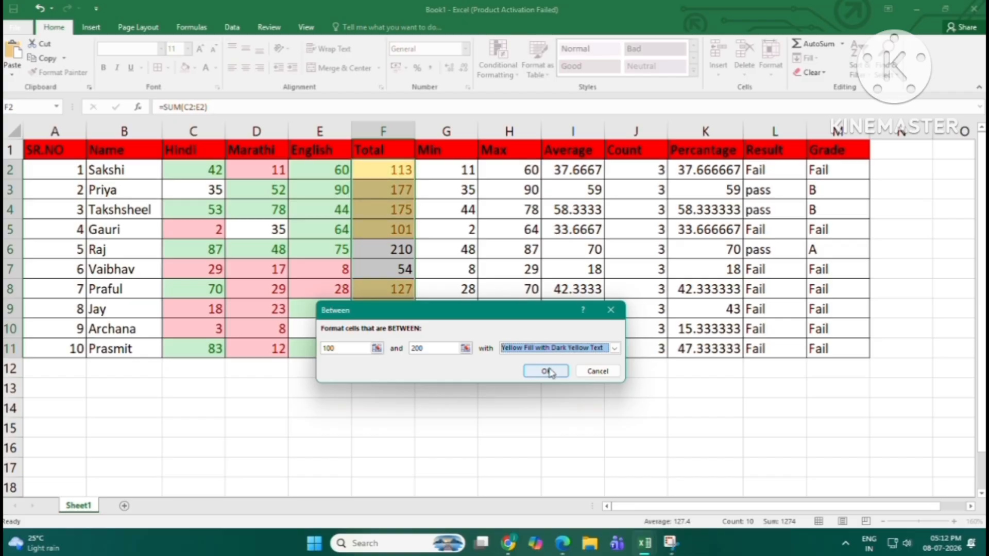
left_click(546, 370)
left_click(510, 384)
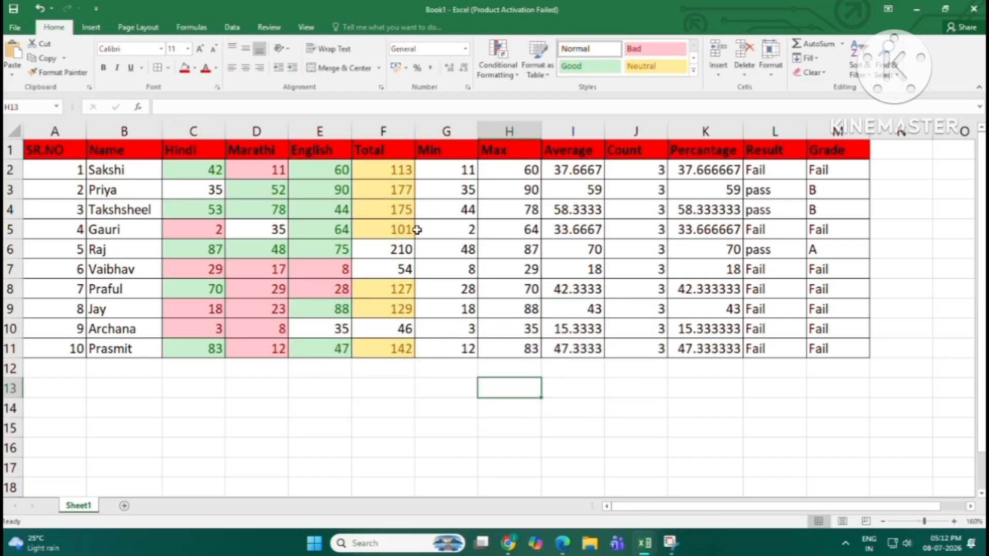
- Examine which values in the Total column the between rule highlights
left_click_drag(391, 176, 397, 349)
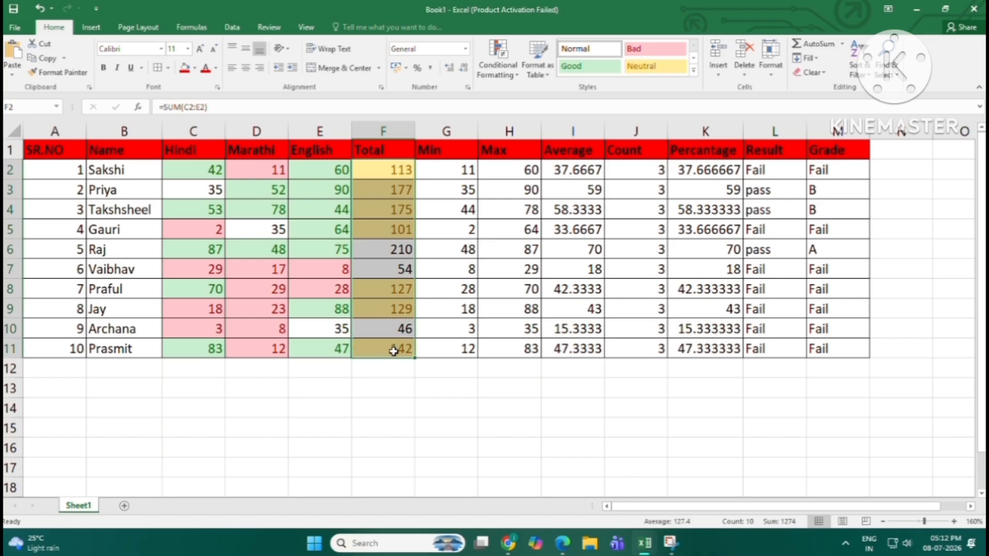
left_click(391, 326)
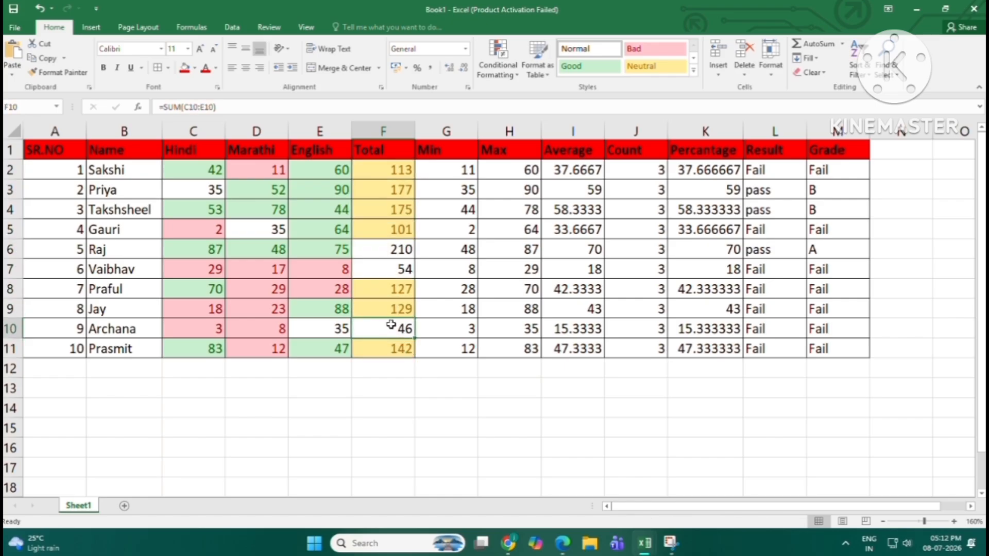
left_click_drag(389, 171, 393, 330)
left_click(393, 289)
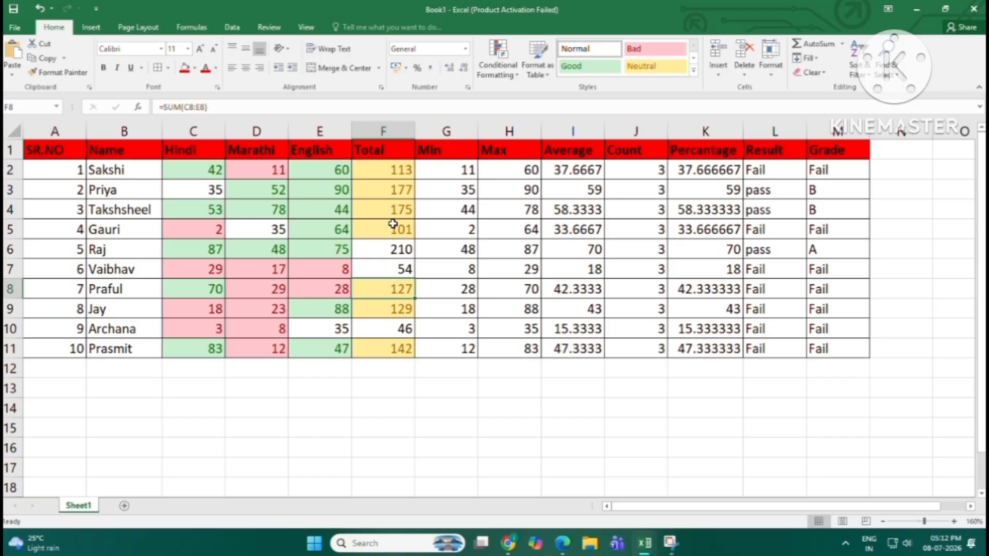
left_click(497, 59)
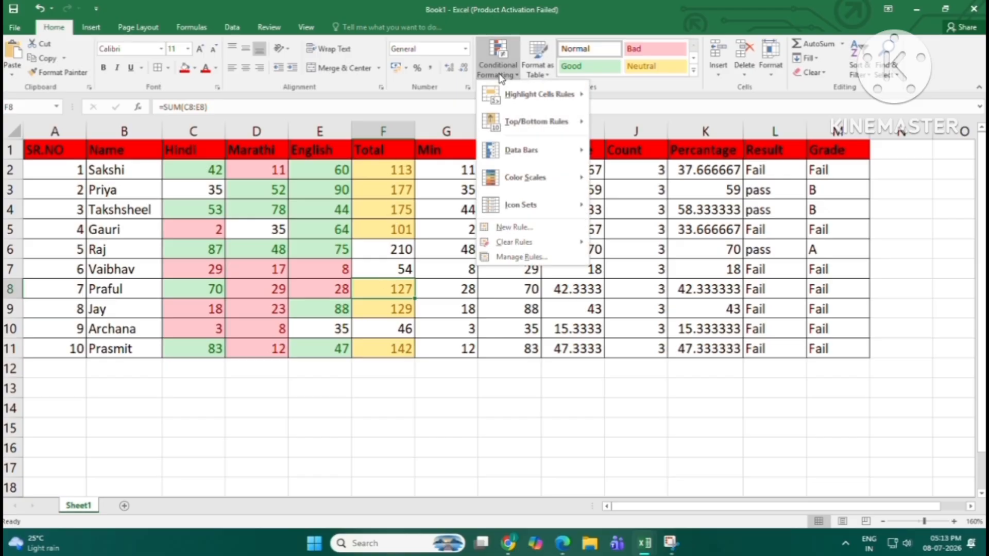
mouse_move(516, 96)
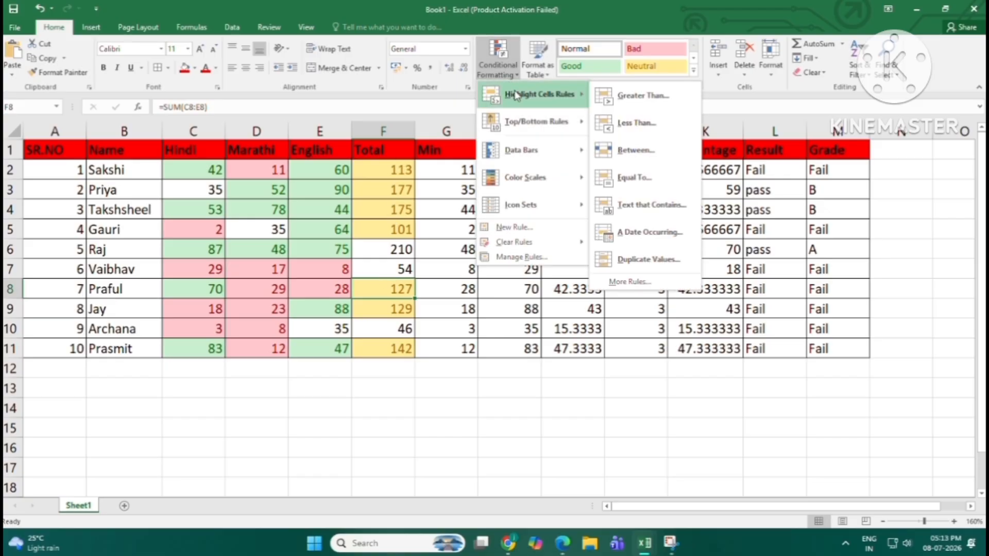
left_click(193, 177)
- Add a conditional formatting rule to C2:E11 that highlights marks equal to 35 with a custom bright yellow fill
left_click_drag(193, 170, 336, 341)
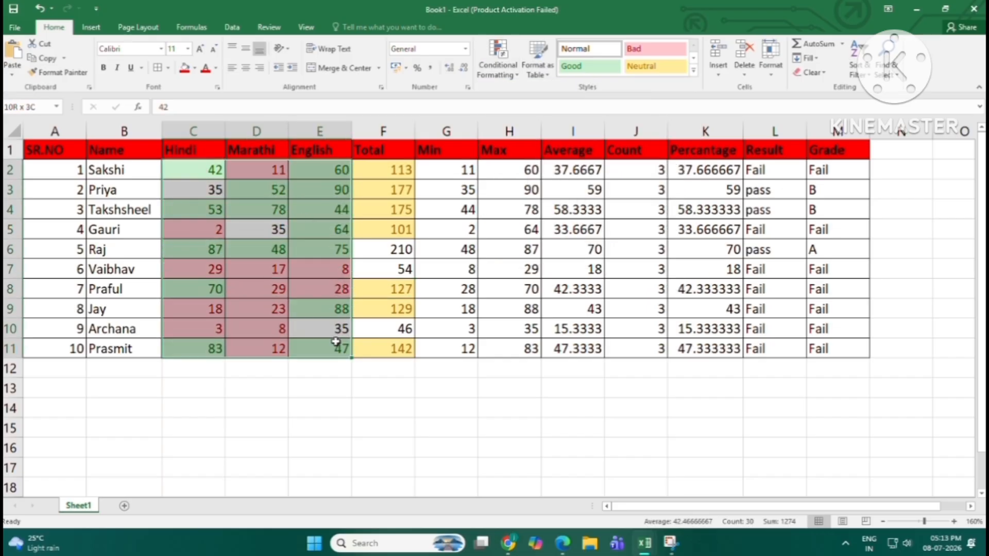
left_click(507, 74)
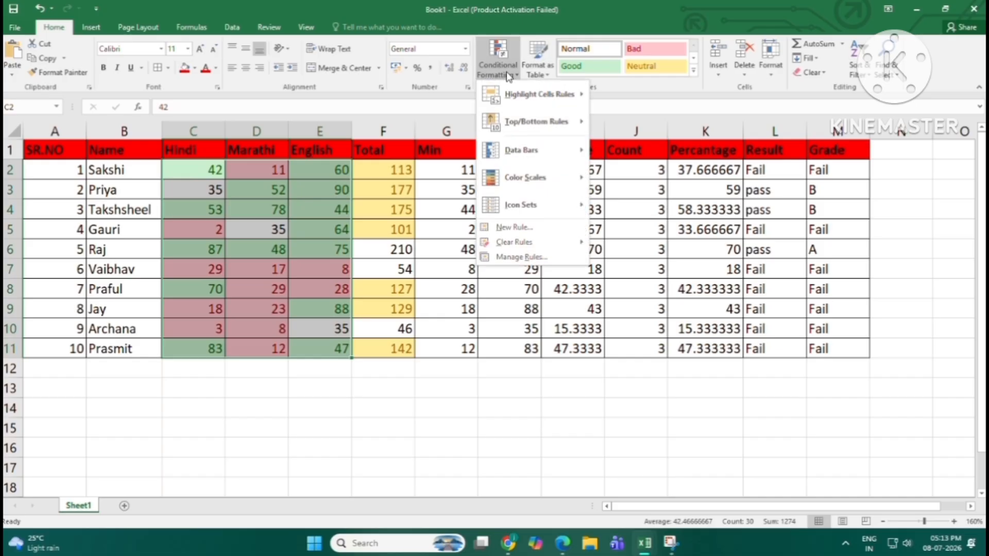
left_click(637, 177)
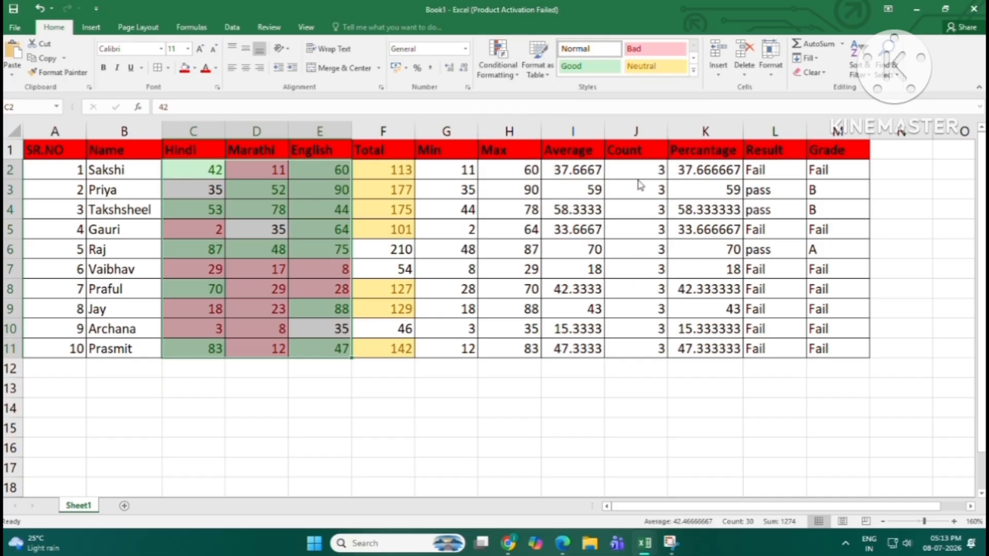
key("BackSpace")
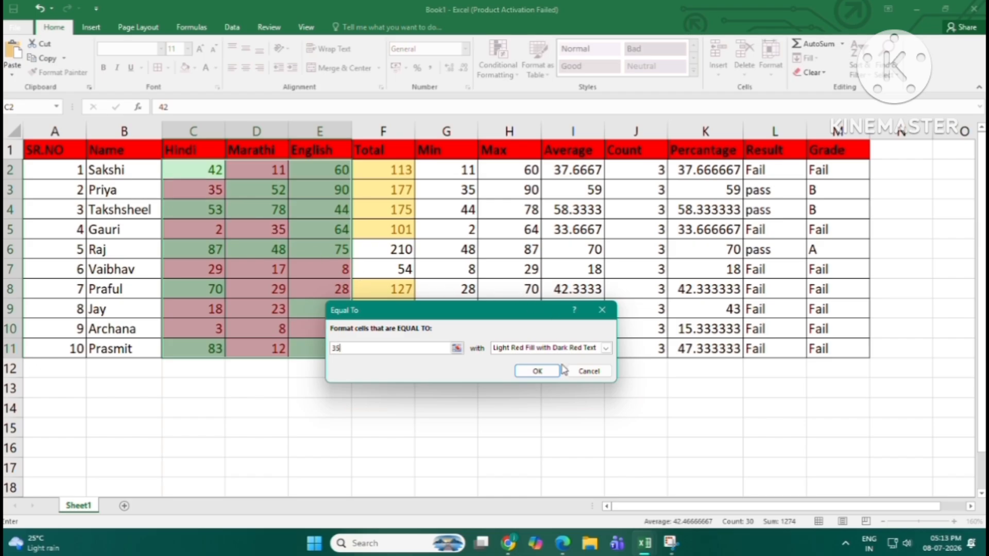
left_click(605, 348)
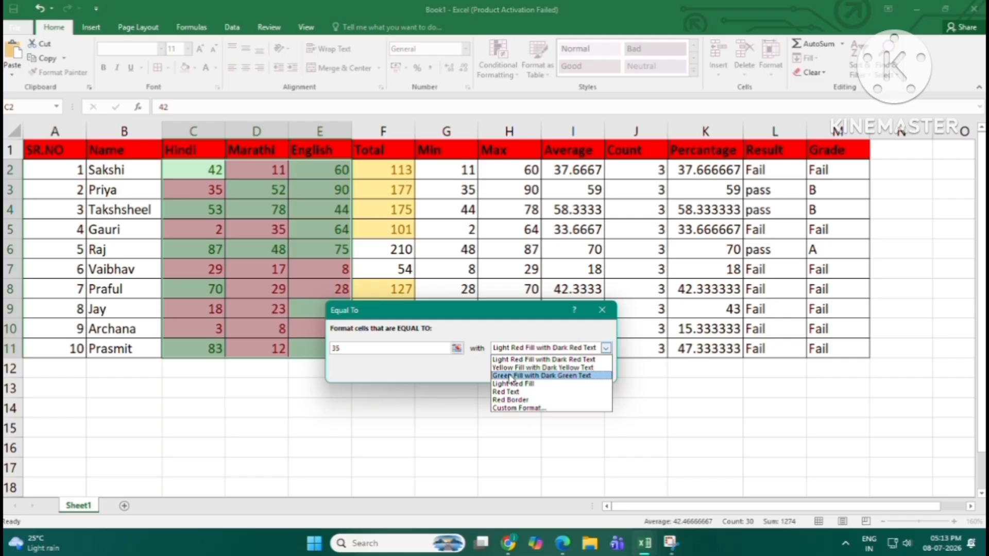
left_click(534, 408)
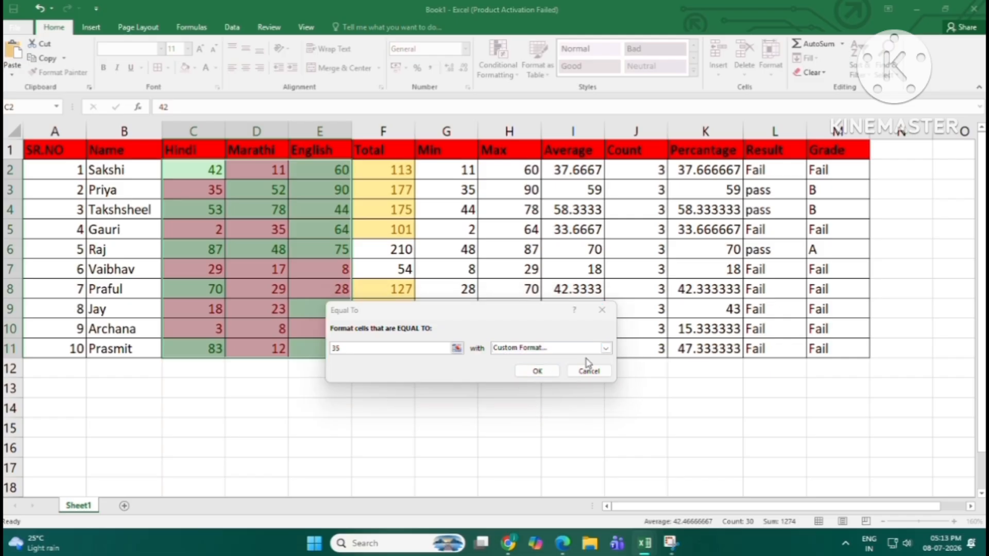
left_click(435, 198)
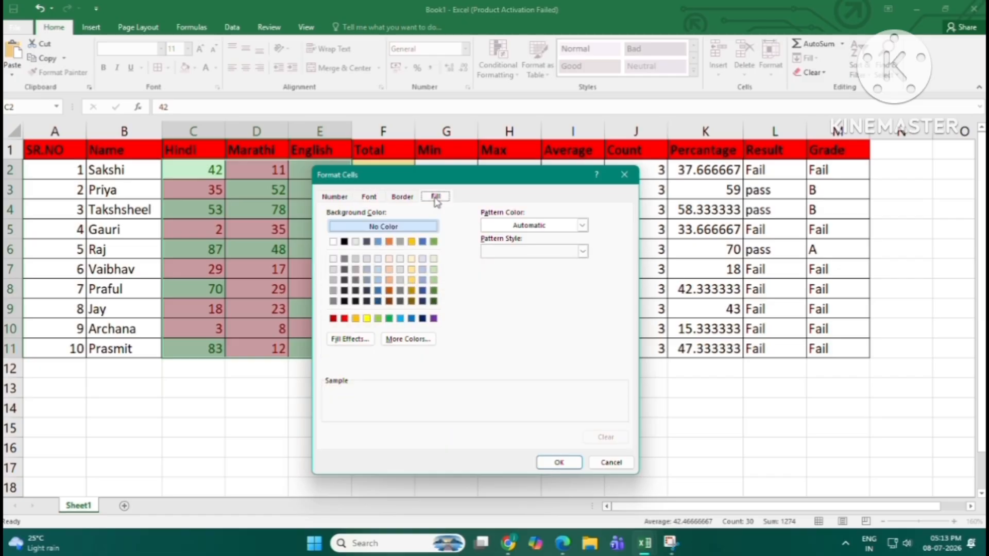
left_click(366, 319)
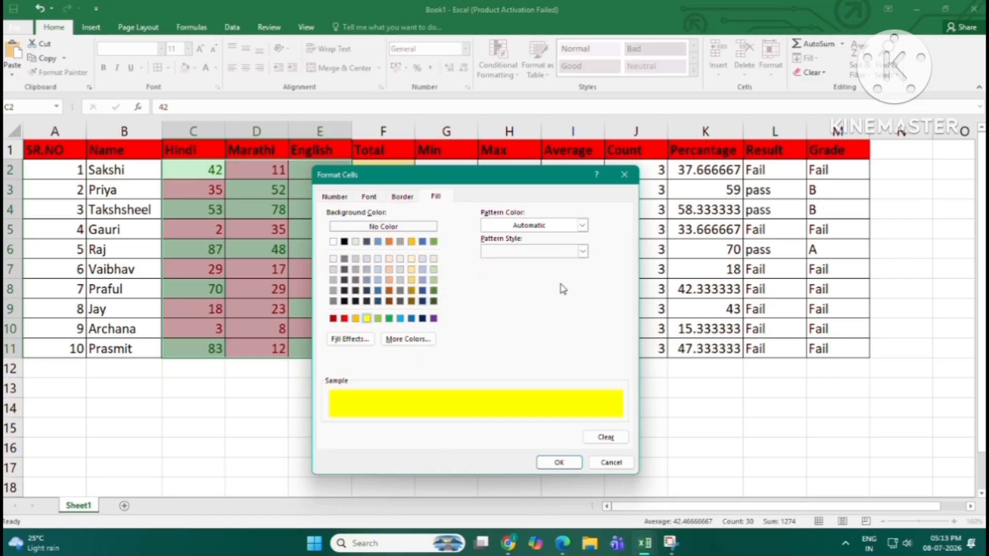
left_click(560, 461)
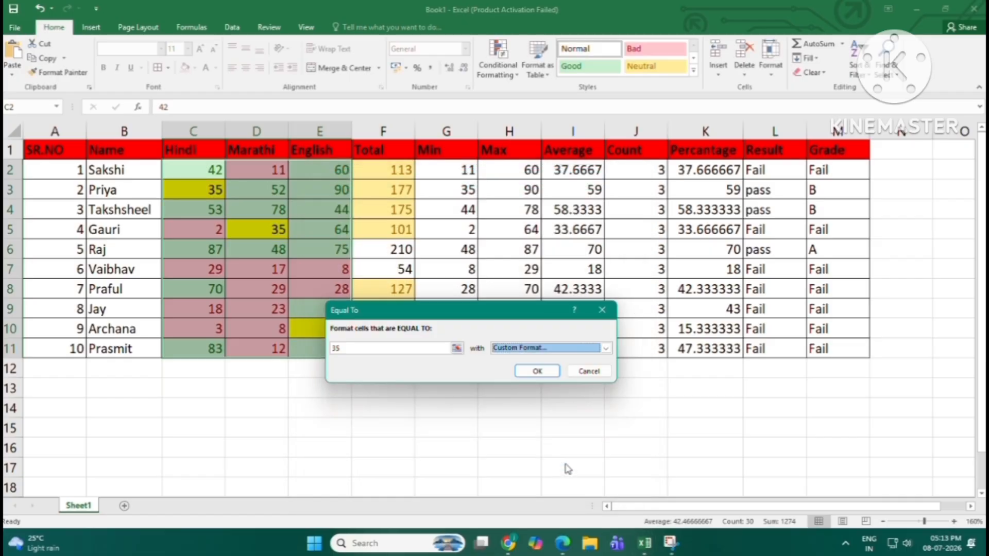
left_click(537, 372)
left_click(383, 349)
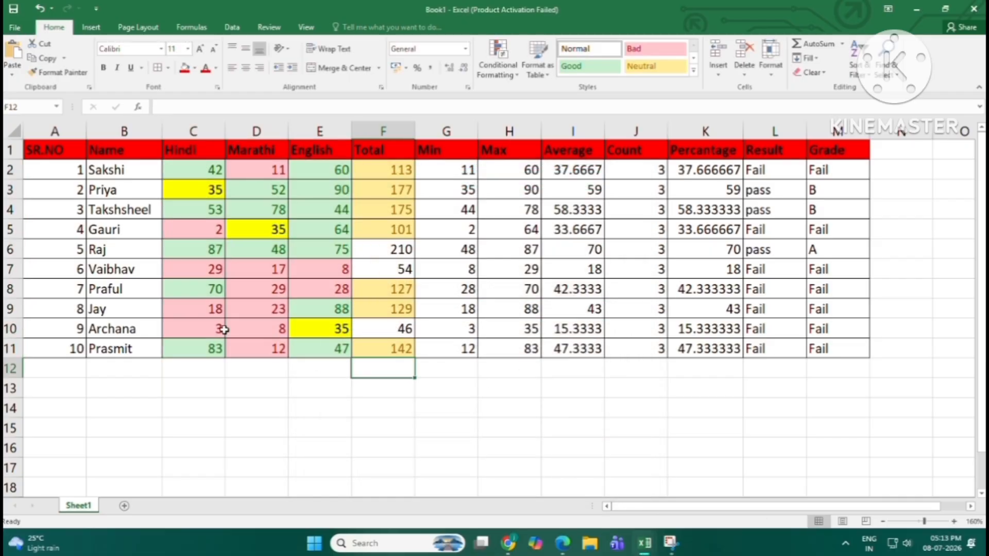
- Examine how the equal-to, greater-than and less-than rules colour the Hindi, Marathi and English marks
left_click_drag(190, 170, 337, 342)
left_click(311, 393)
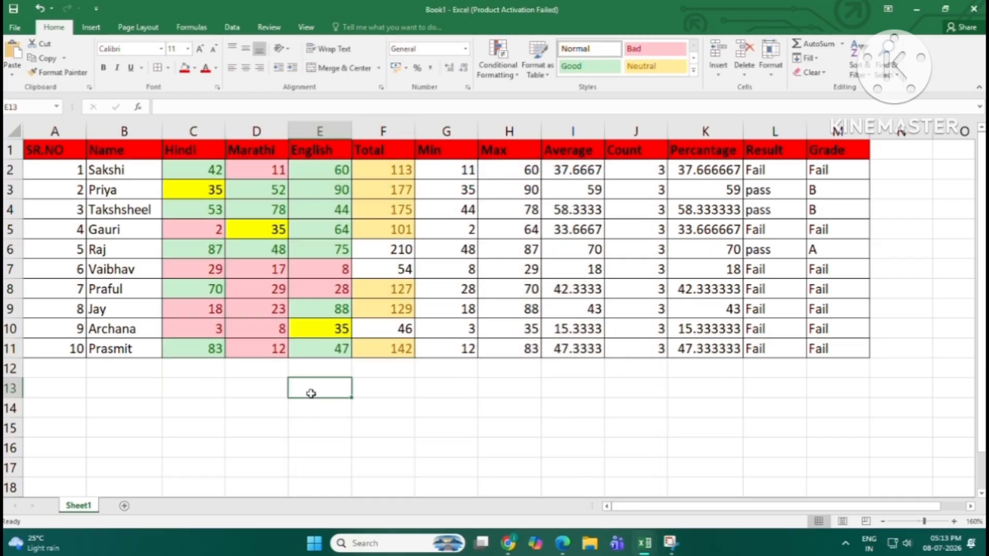
left_click(216, 197)
left_click(271, 236)
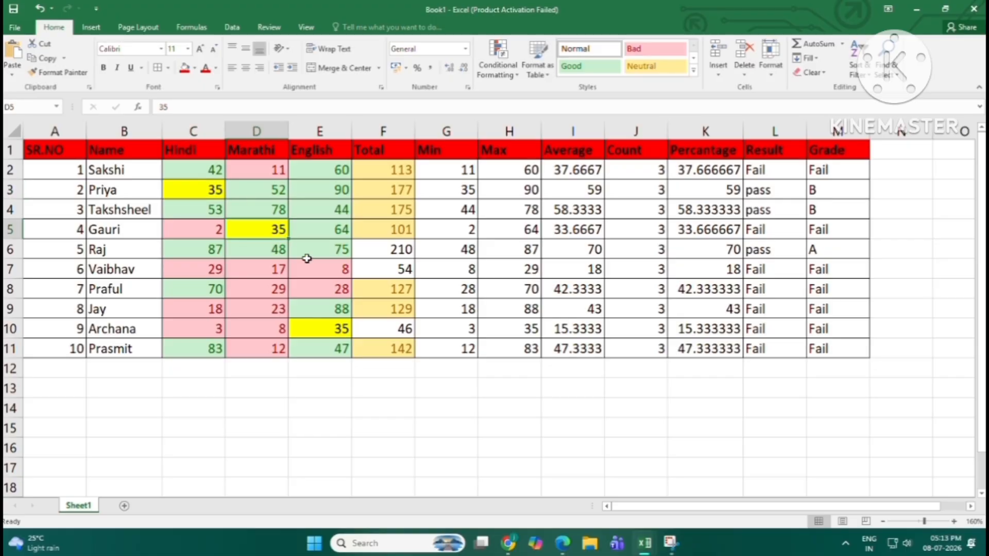
left_click(326, 331)
left_click(257, 272)
left_click(207, 230)
left_click(197, 190)
left_click(200, 173)
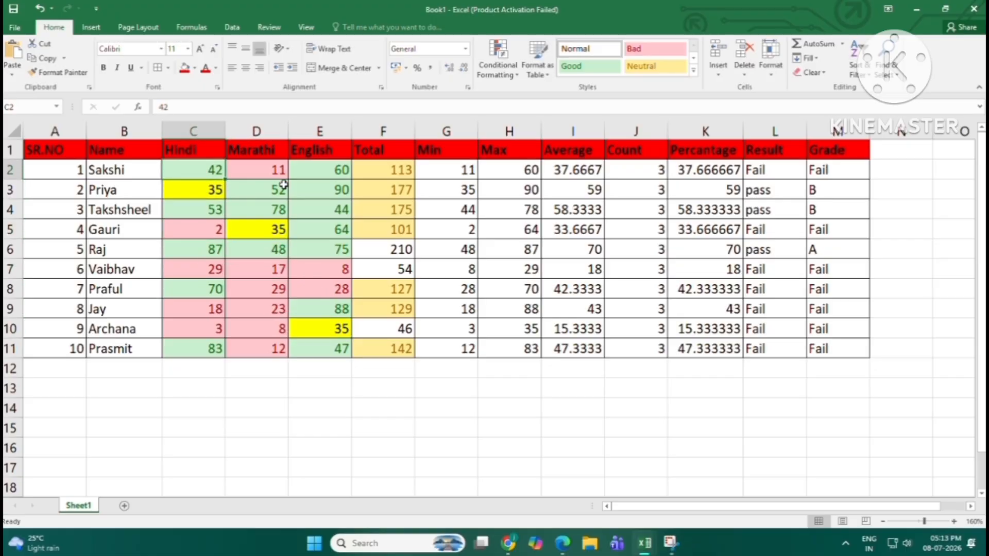
left_click(298, 187)
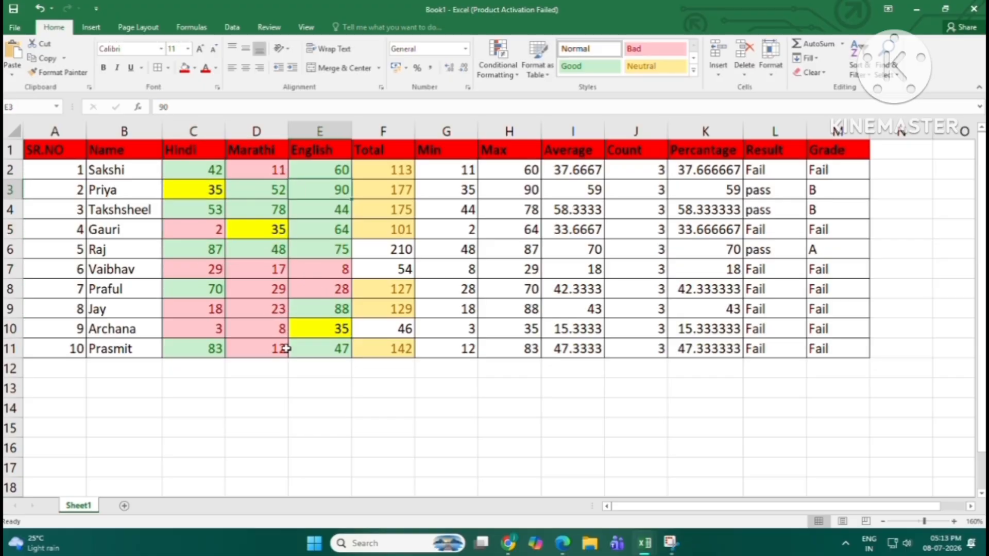
left_click(498, 60)
mouse_move(536, 103)
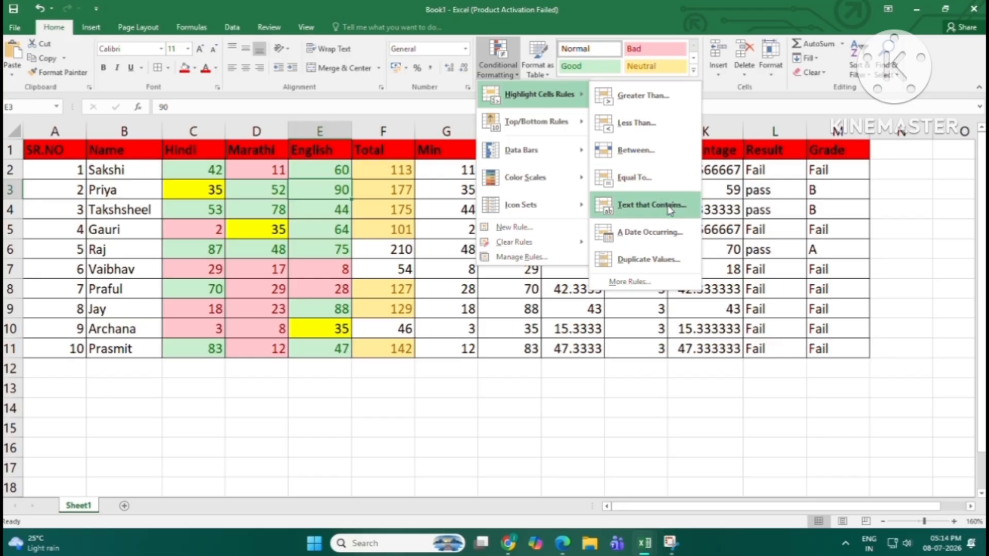
left_click(588, 415)
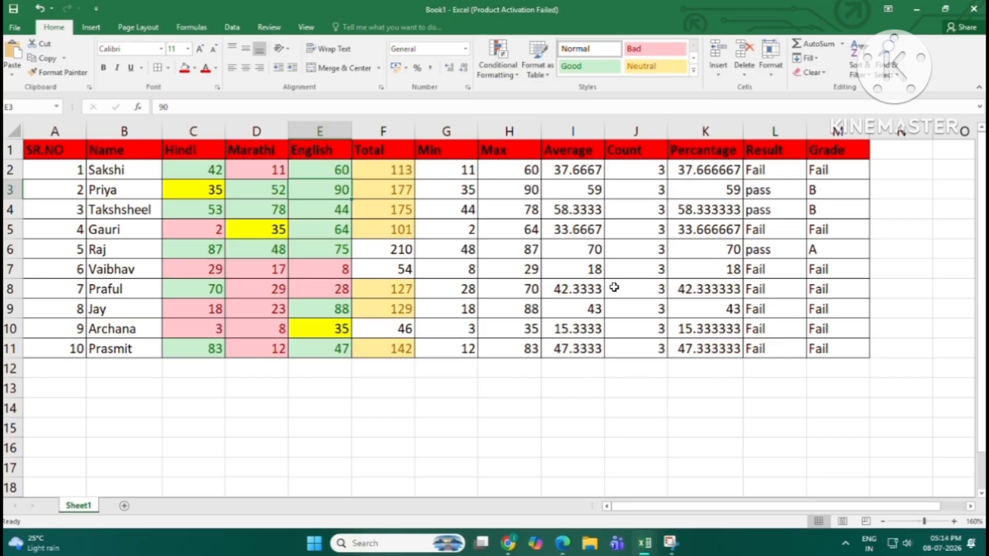
- Highlight Result cells L2:L11 containing the text "pass" with Green Fill with Dark Green Text using conditional formatting
left_click(772, 153)
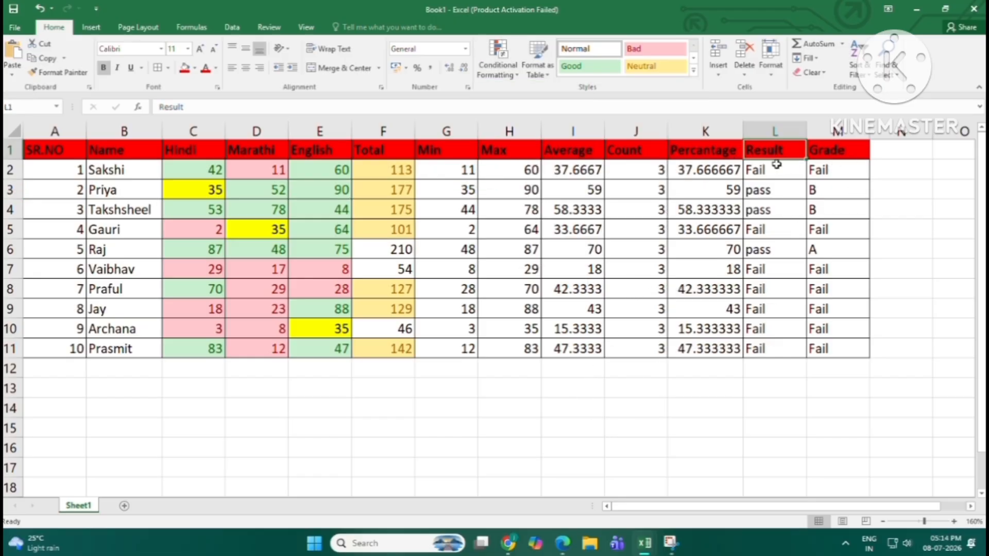
left_click_drag(767, 172, 751, 343)
left_click(497, 57)
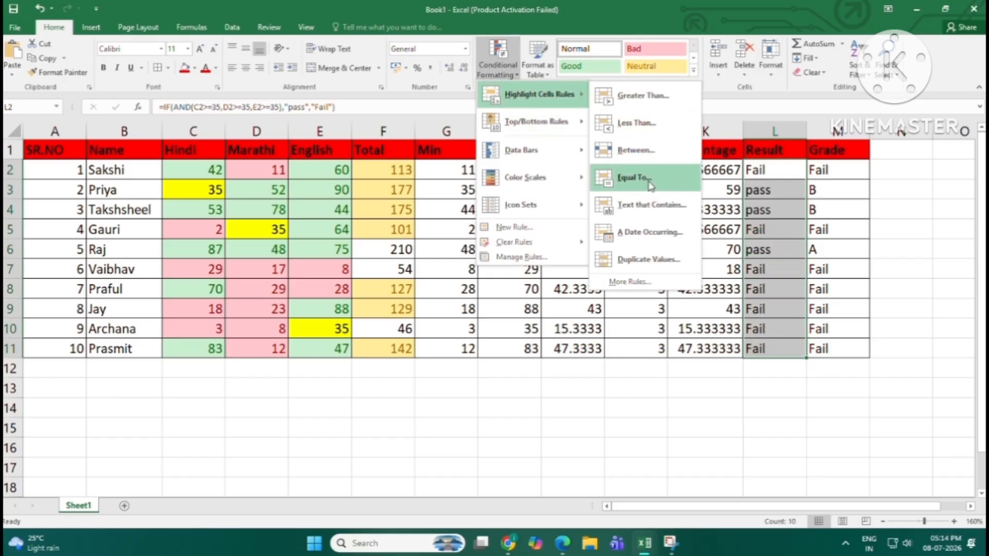
left_click(651, 205)
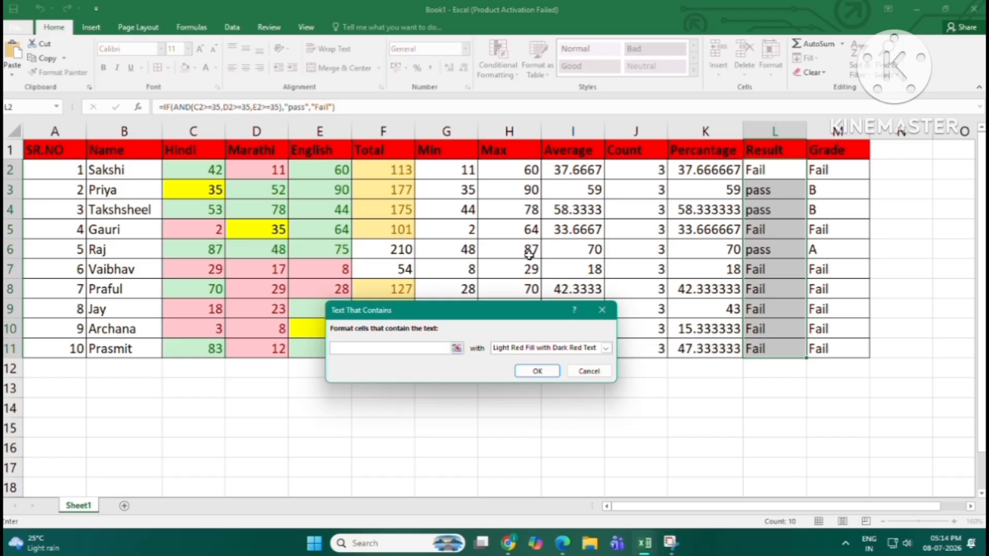
type("pass")
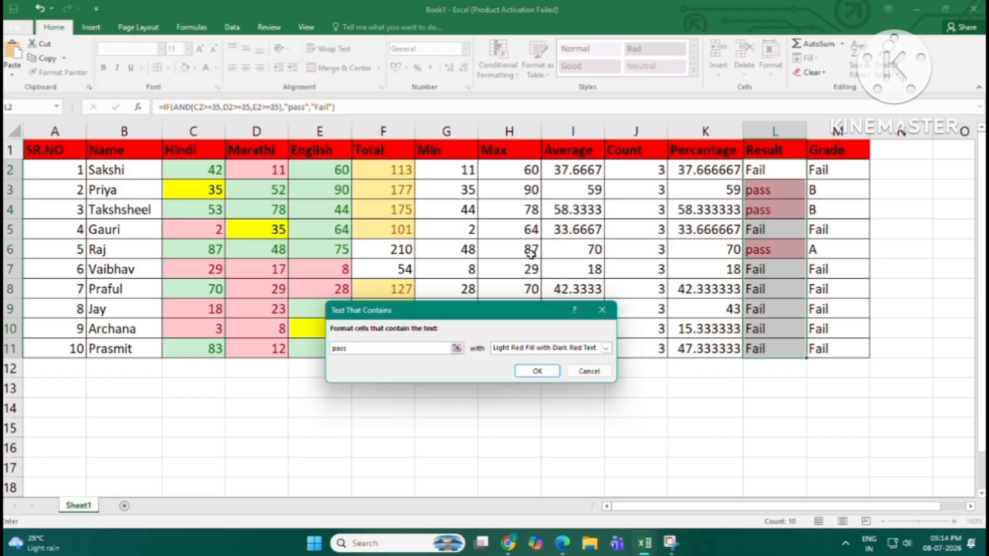
left_click(606, 349)
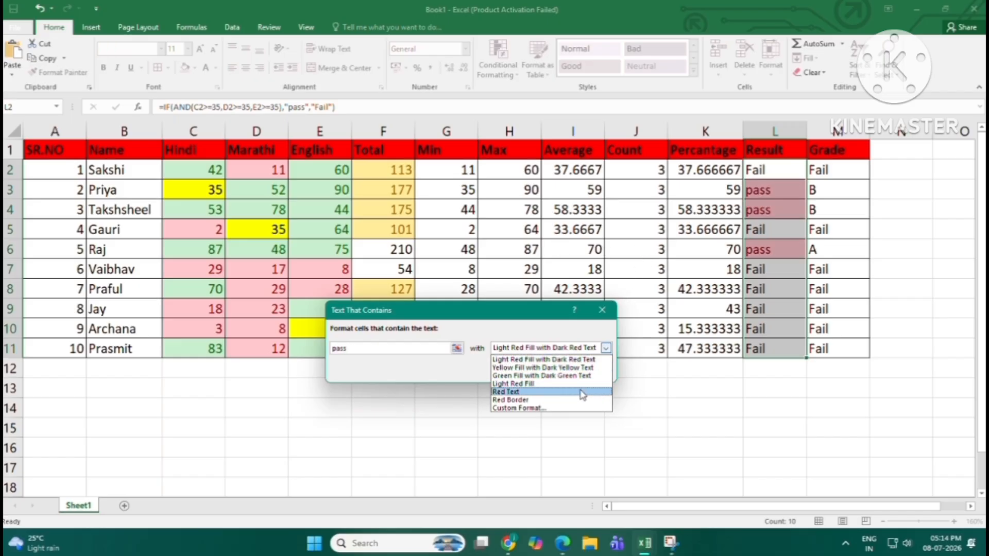
left_click(550, 376)
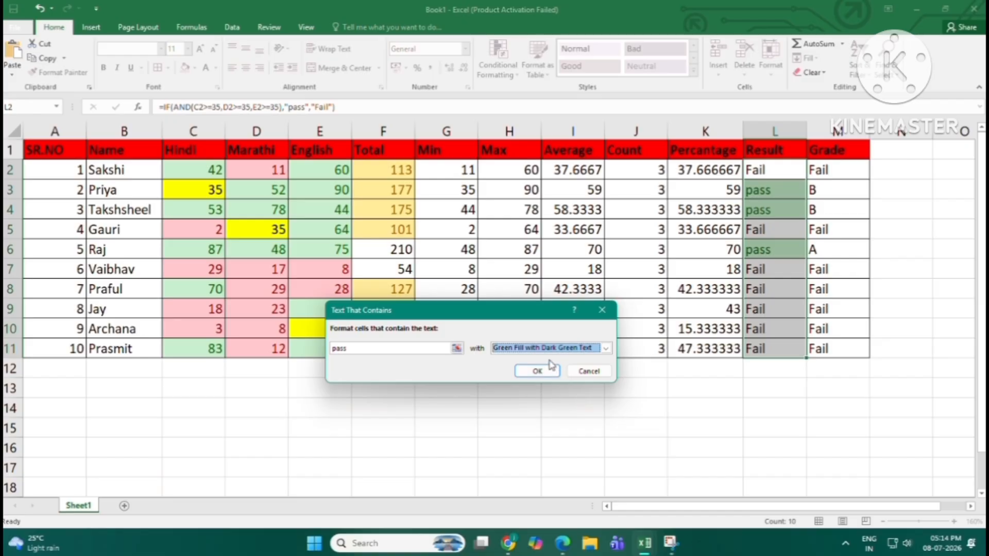
left_click(537, 371)
left_click(531, 392)
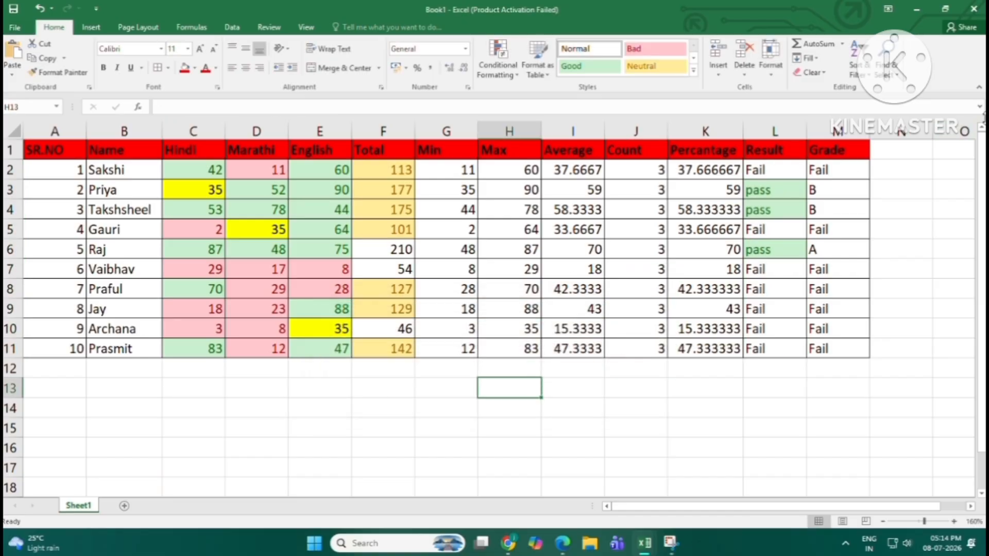
- Add a text-contains rule to L2:L11 that highlights "Fail" with Light Red Fill with Dark Red Text
left_click_drag(775, 174, 772, 346)
left_click(726, 366)
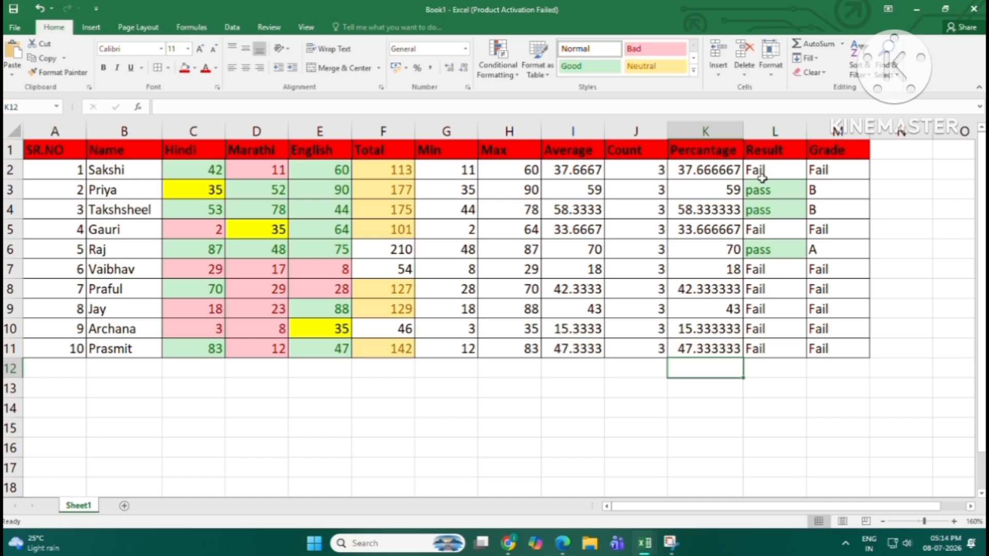
left_click_drag(765, 169, 770, 344)
left_click(492, 67)
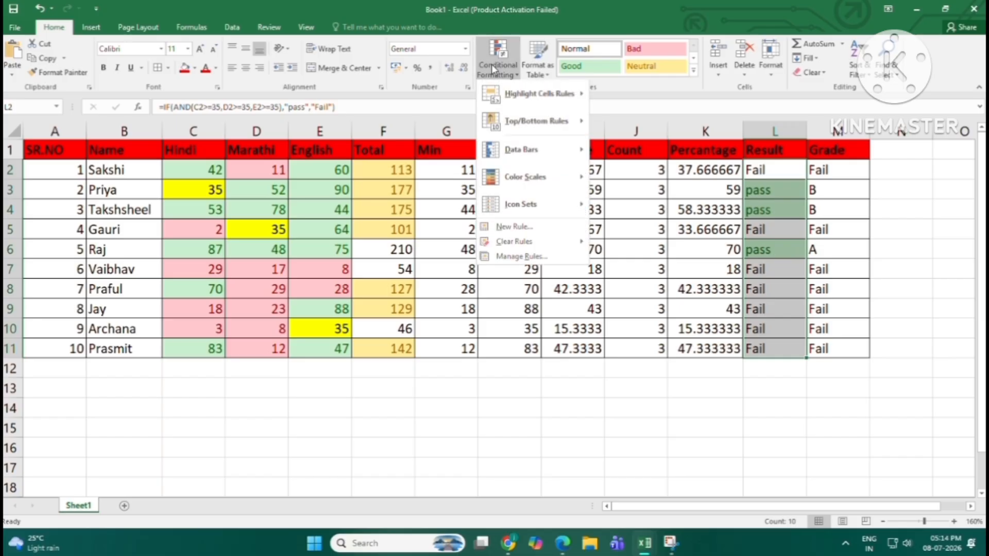
mouse_move(512, 91)
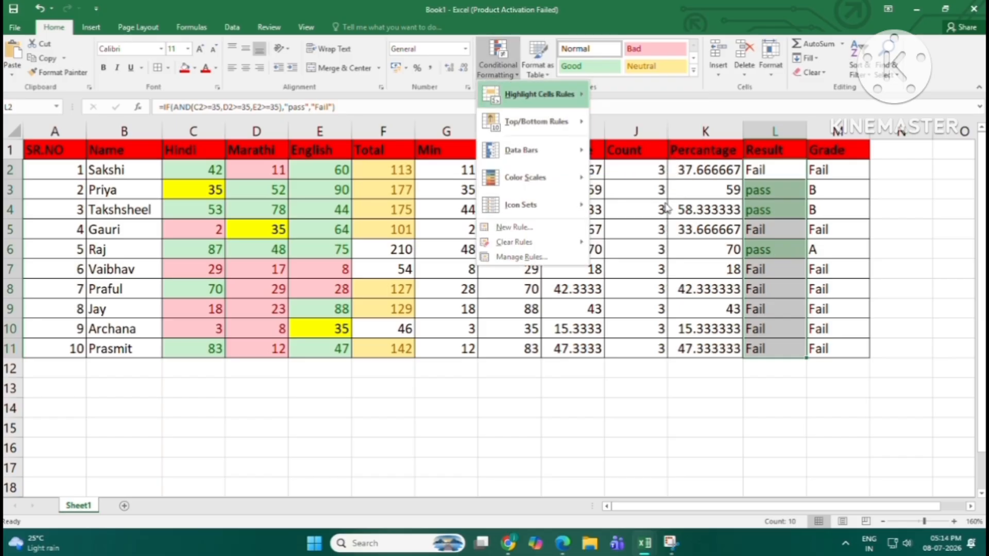
left_click(666, 207)
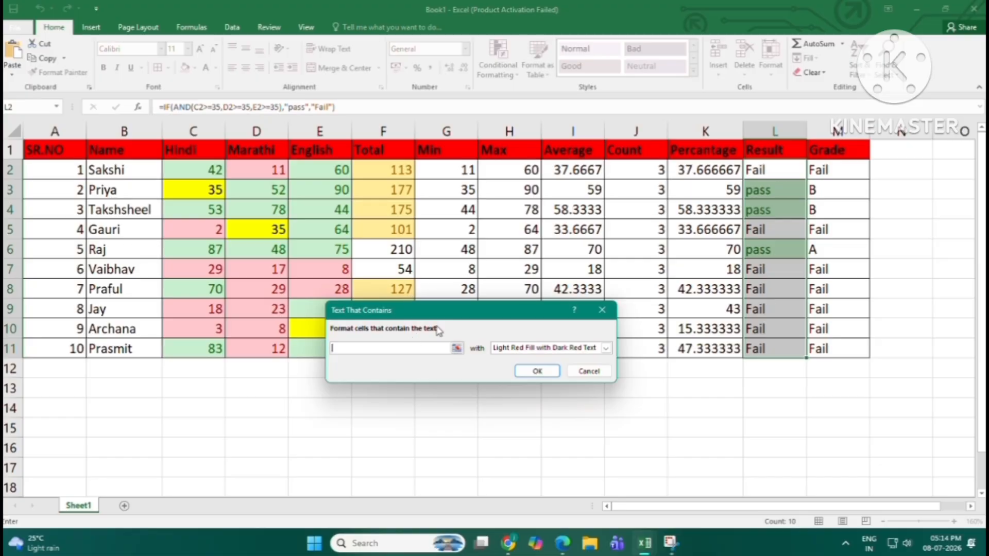
left_click(364, 352)
type("Fail")
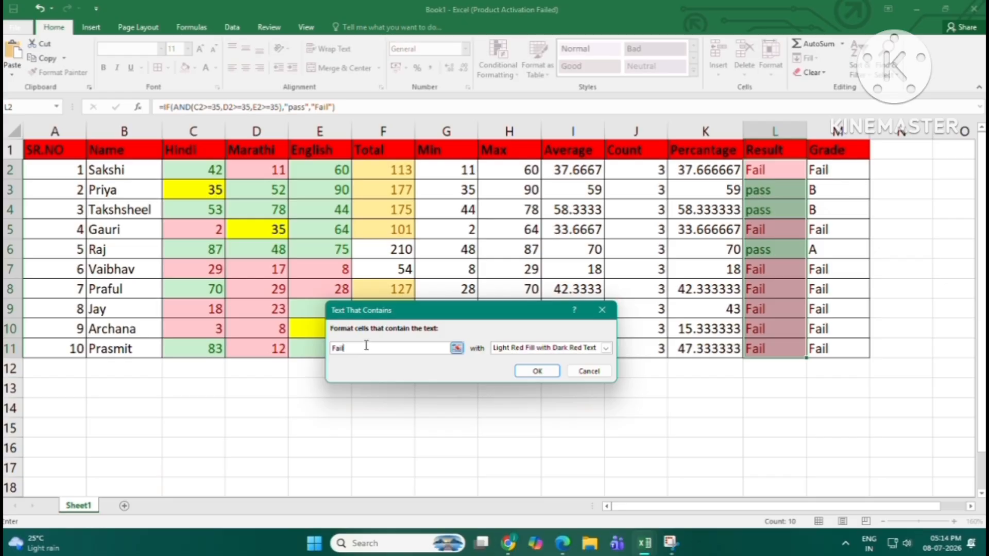
left_click(561, 348)
left_click(528, 362)
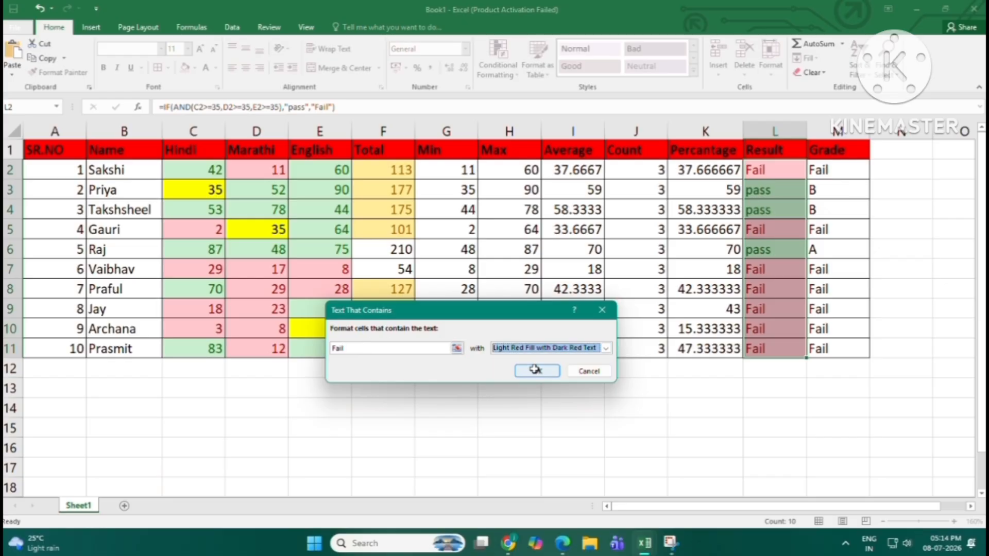
left_click(534, 369)
left_click(628, 422)
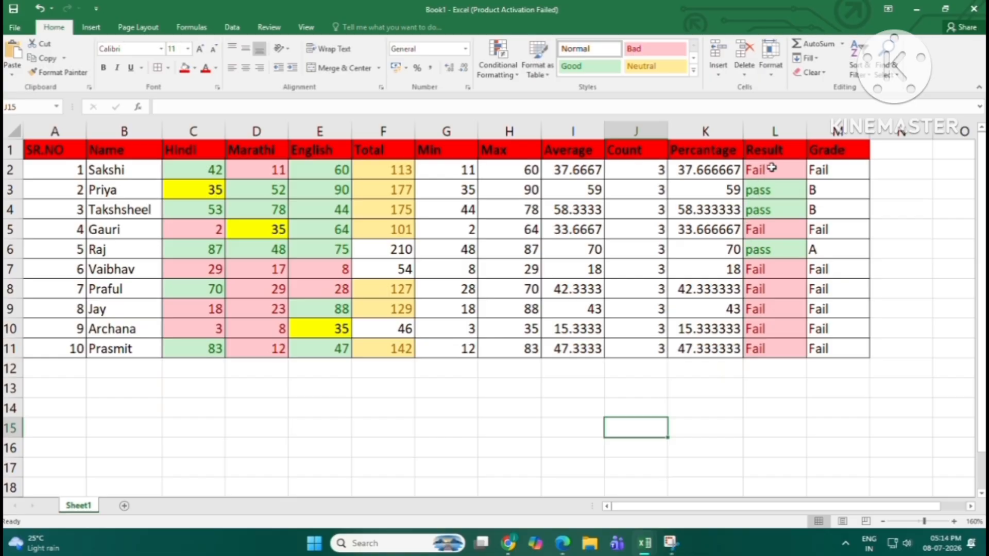
- Examine how the two text rules colour the pass and Fail entries in the Result column
scroll(767, 234, "up", 3)
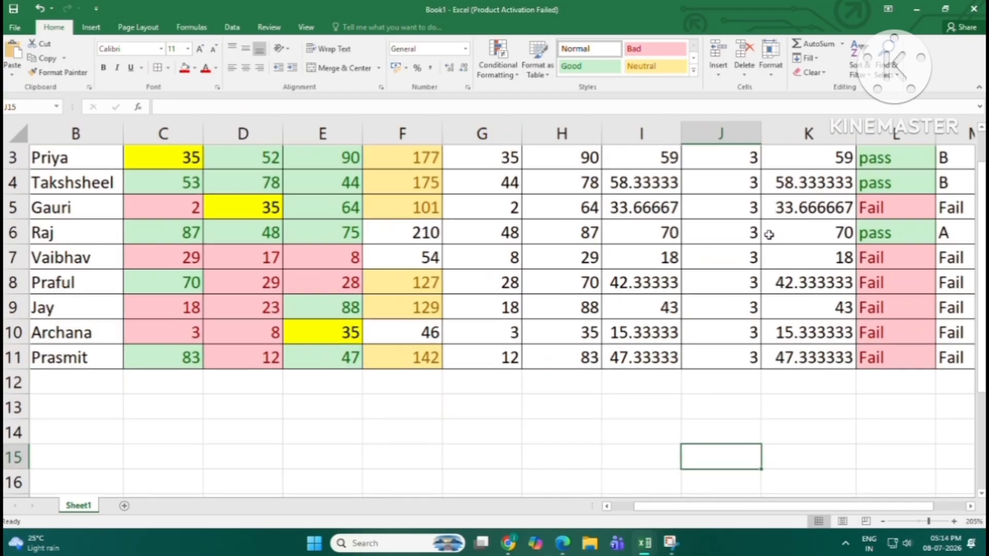
left_click_drag(898, 164, 916, 286)
scroll(678, 324, "down", 2)
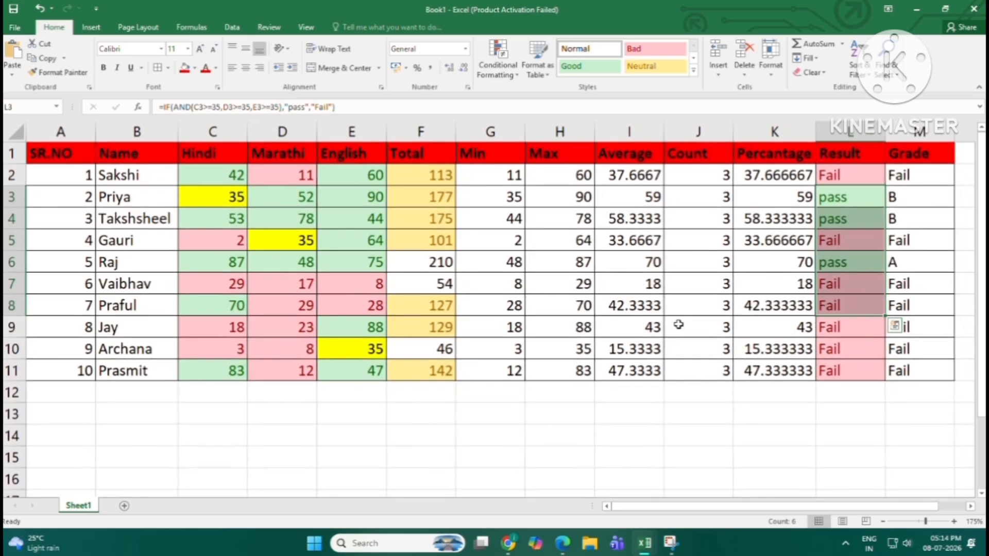
left_click(679, 384)
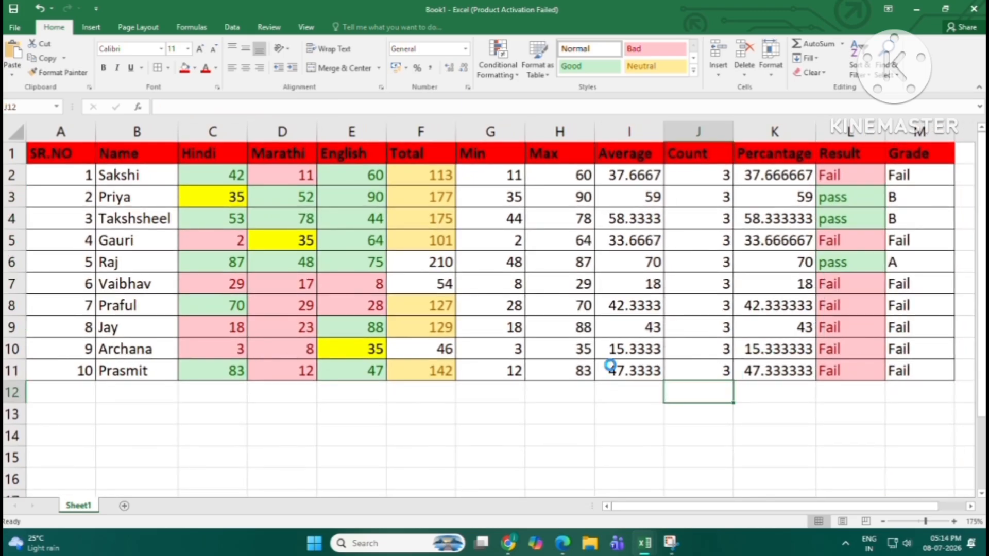
scroll(609, 366, "down", 1)
left_click(761, 174)
left_click(769, 188)
left_click(776, 255)
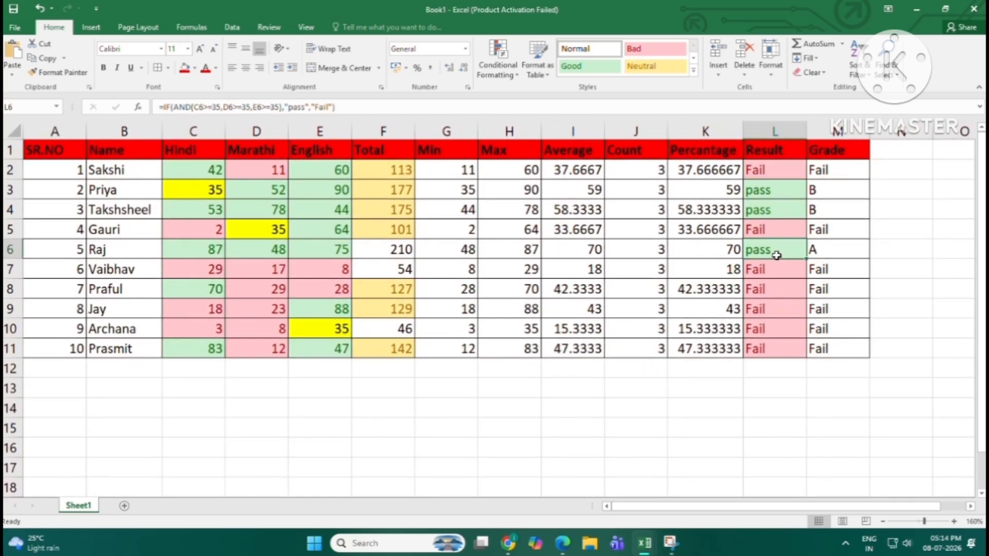
left_click(499, 66)
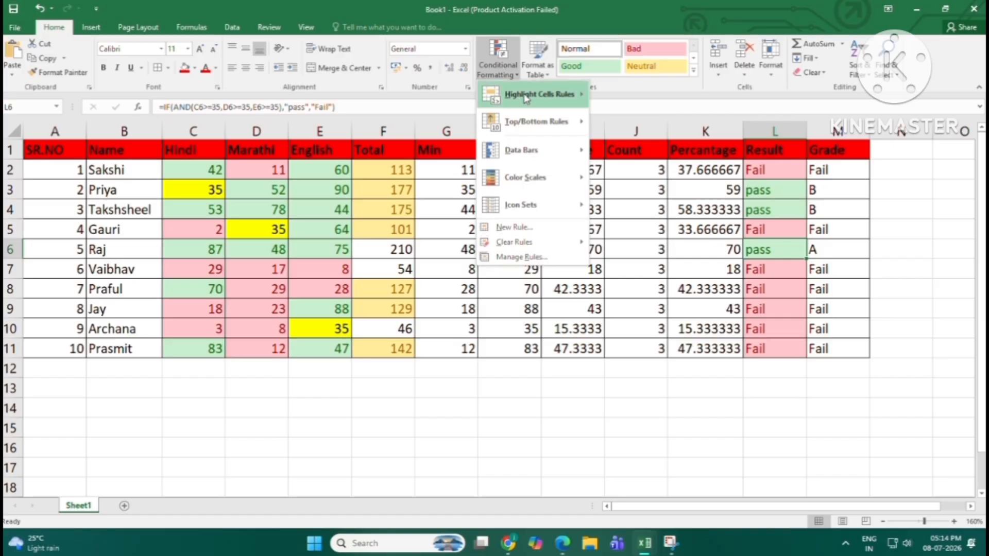
mouse_move(524, 93)
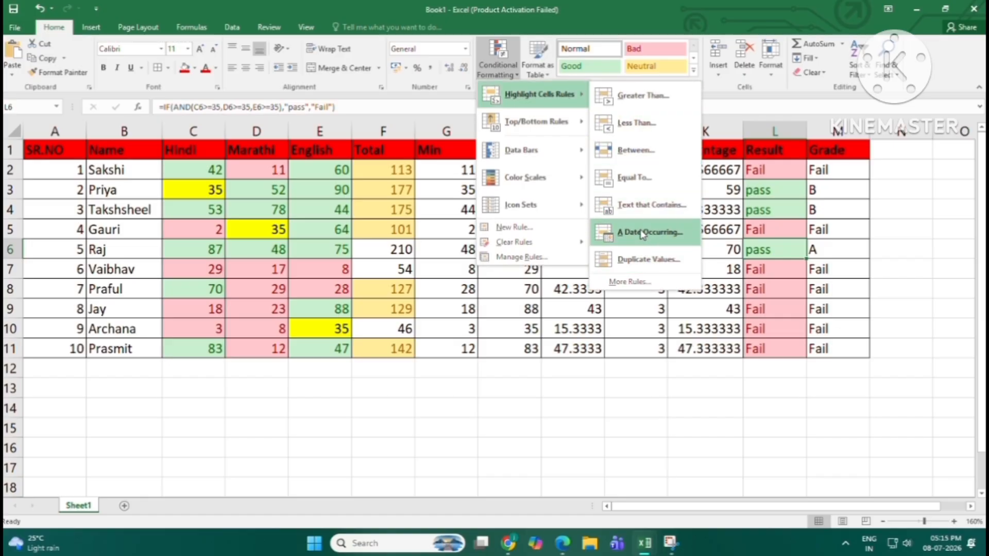
left_click(217, 399)
- Enter the date 05-07-2026 in cell C14 below the marks table
left_click(200, 410)
scroll(198, 410, "down", 1)
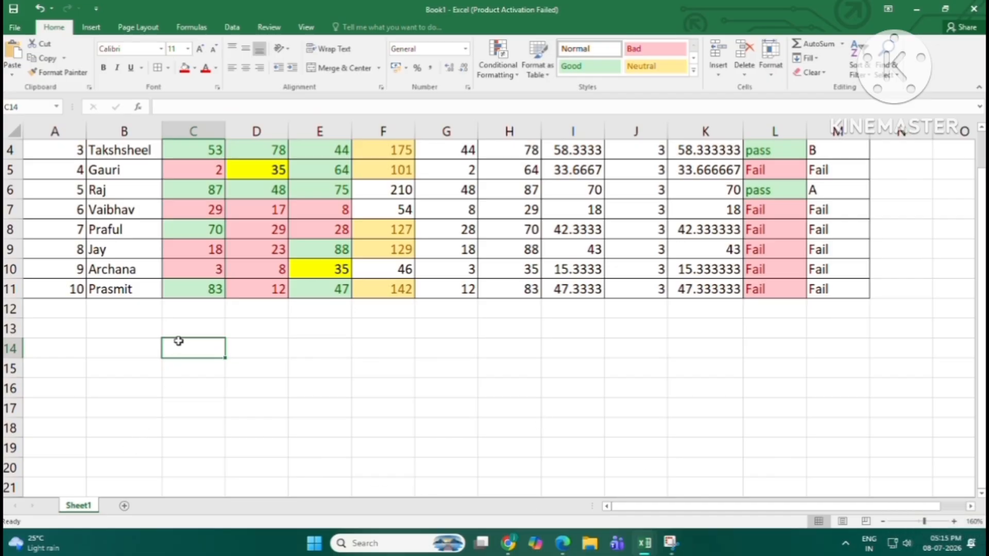
type("5")
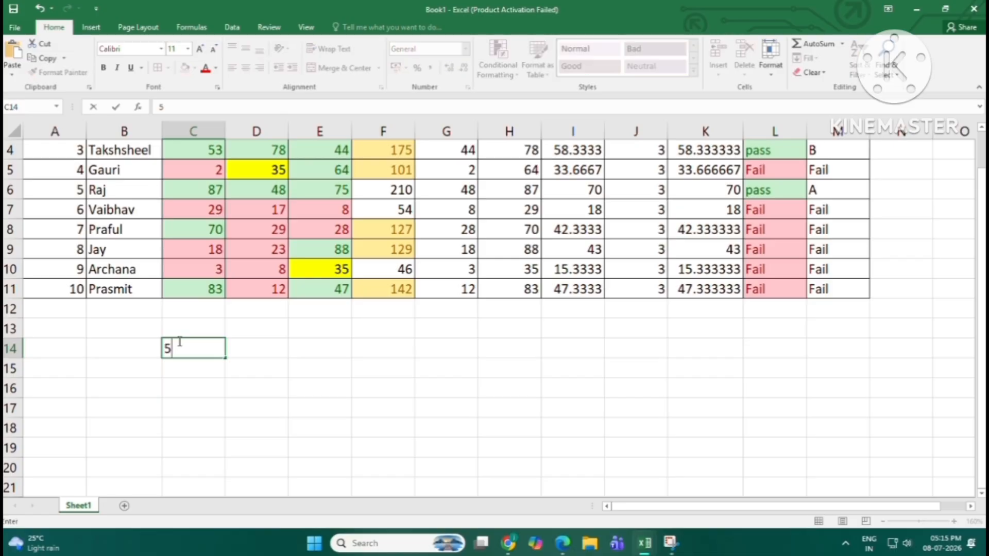
type("-07-2026")
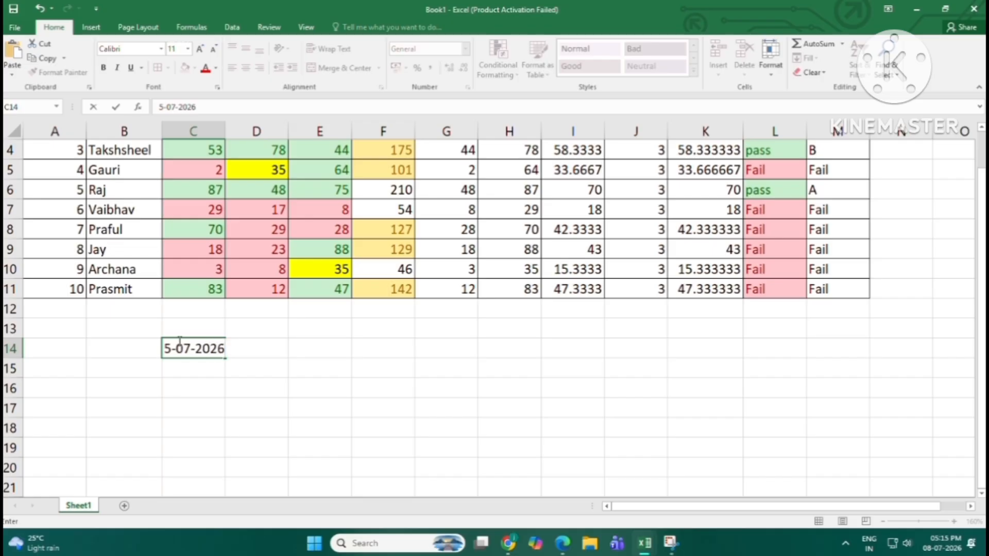
key("Return")
- Fill the date series down from C14 to C24 so it runs daily through 15-07-2026
left_click(219, 350)
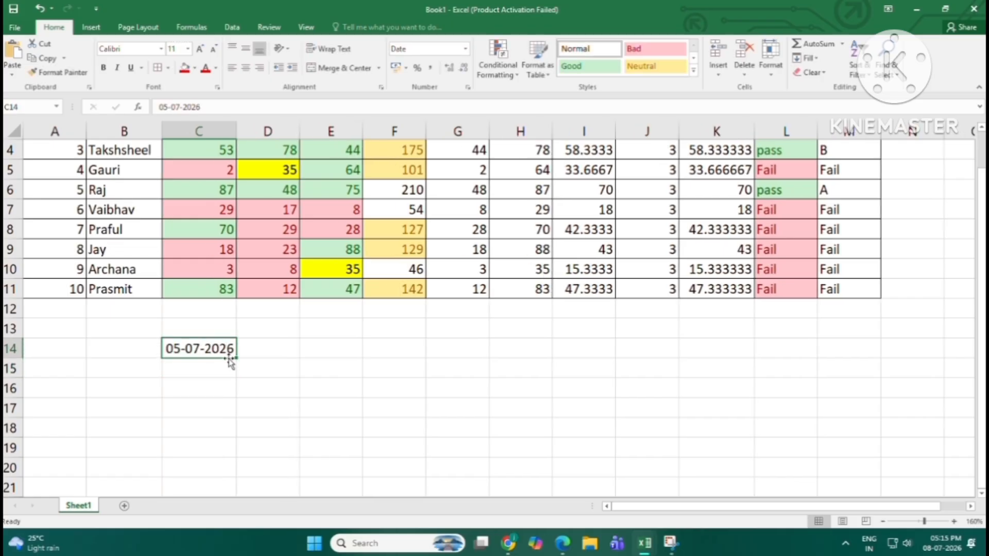
left_click_drag(235, 357, 239, 461)
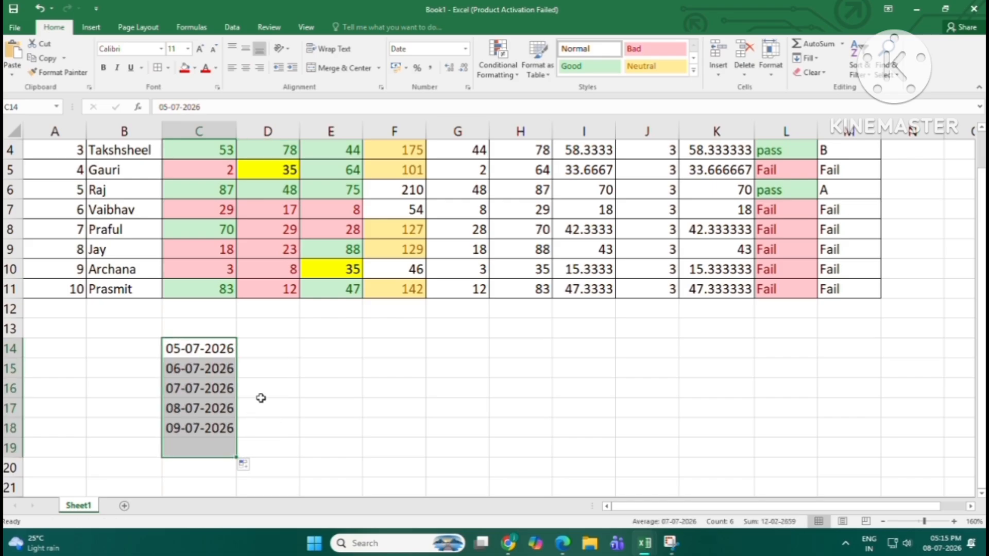
scroll(262, 396, "down", 2)
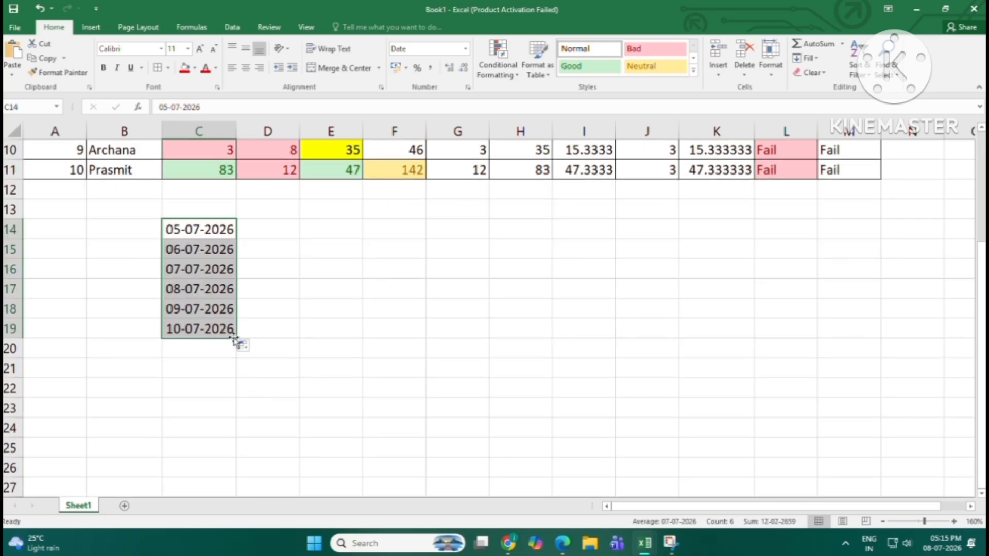
left_click_drag(237, 339, 239, 436)
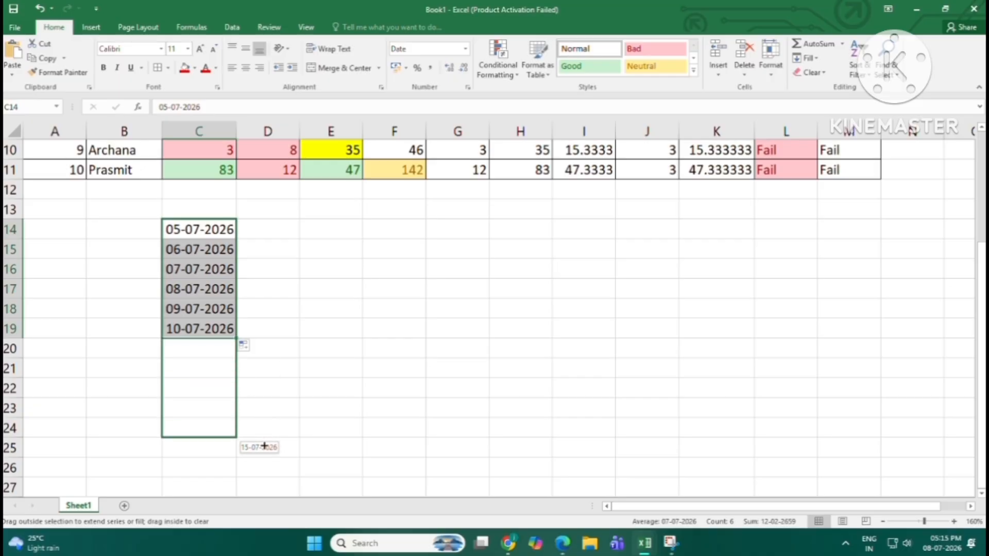
left_click(284, 363)
left_click(217, 325)
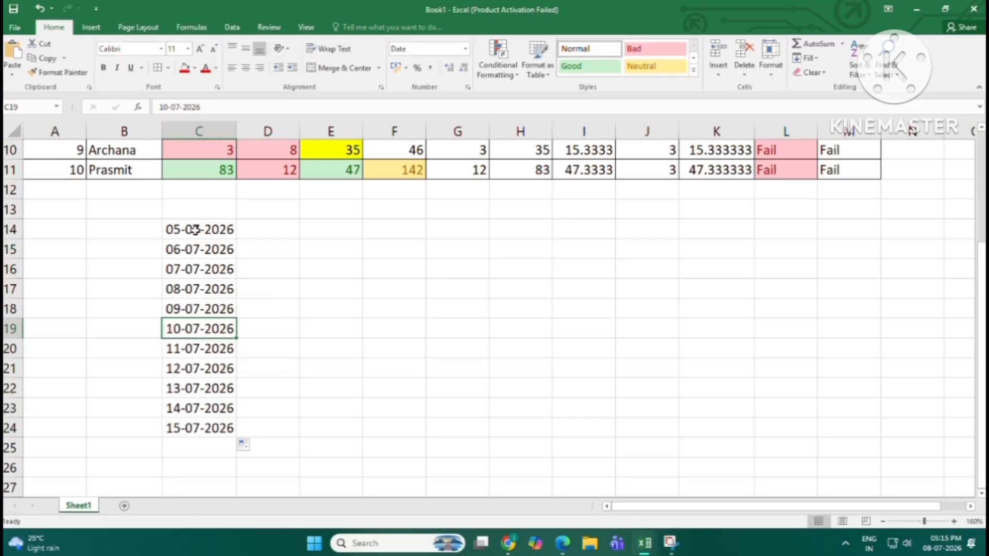
- Start a date-occurring rule on C14:C24 and preview its Today, Tomorrow and Yesterday periods
left_click_drag(196, 229, 197, 429)
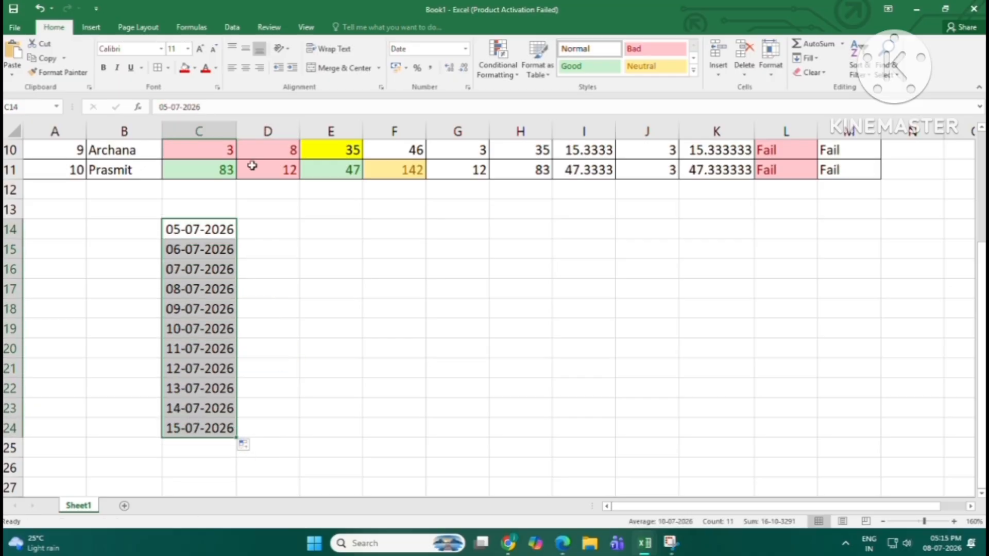
left_click(512, 75)
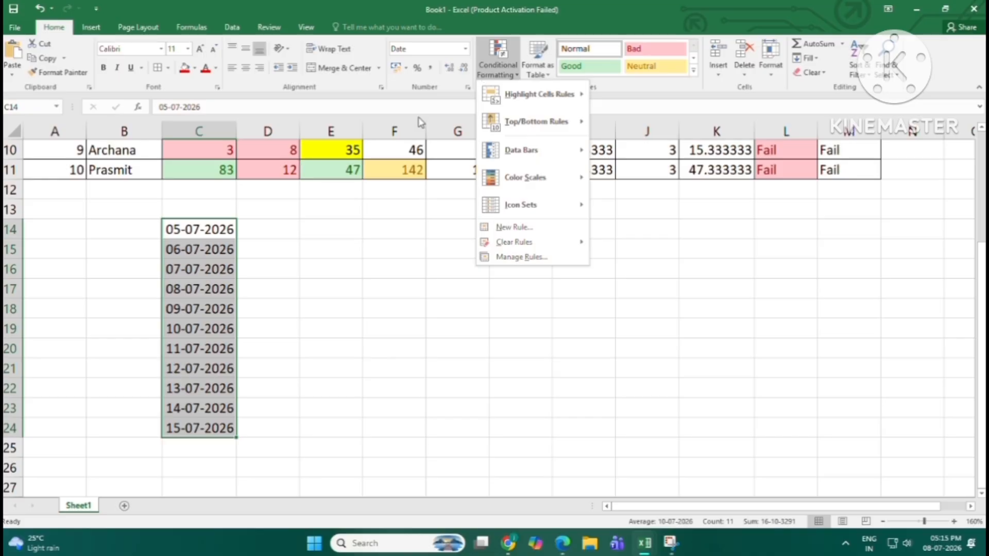
mouse_move(536, 98)
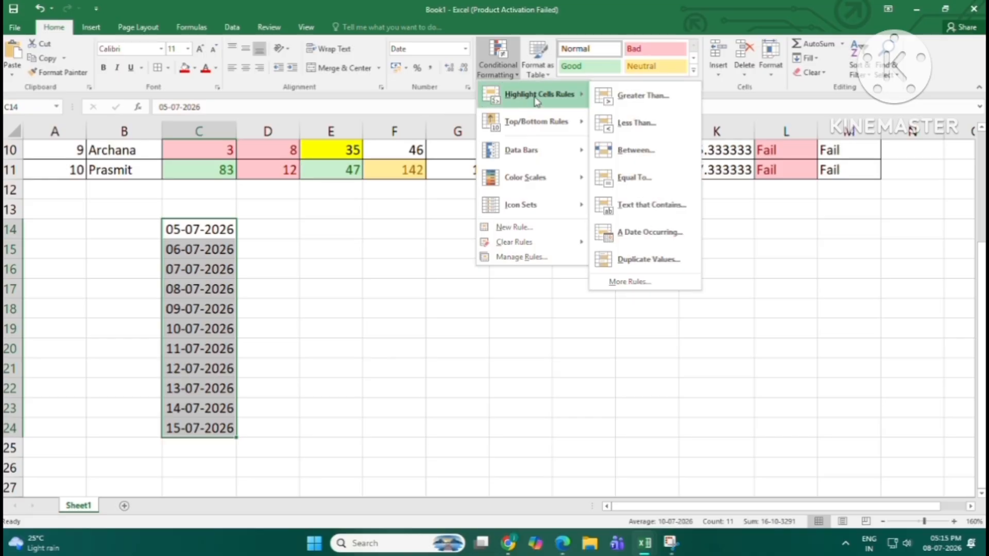
left_click(669, 234)
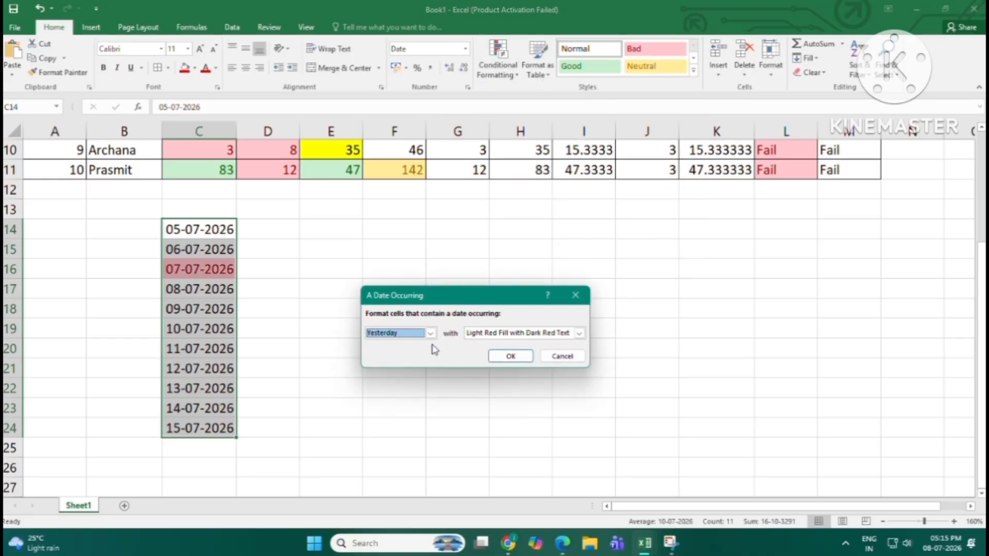
left_click(430, 333)
left_click(397, 352)
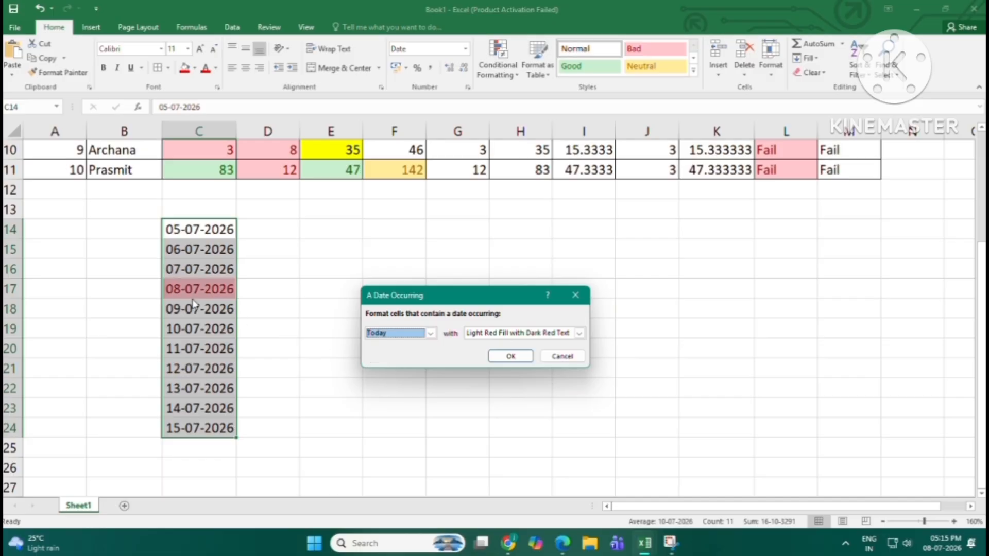
left_click(430, 333)
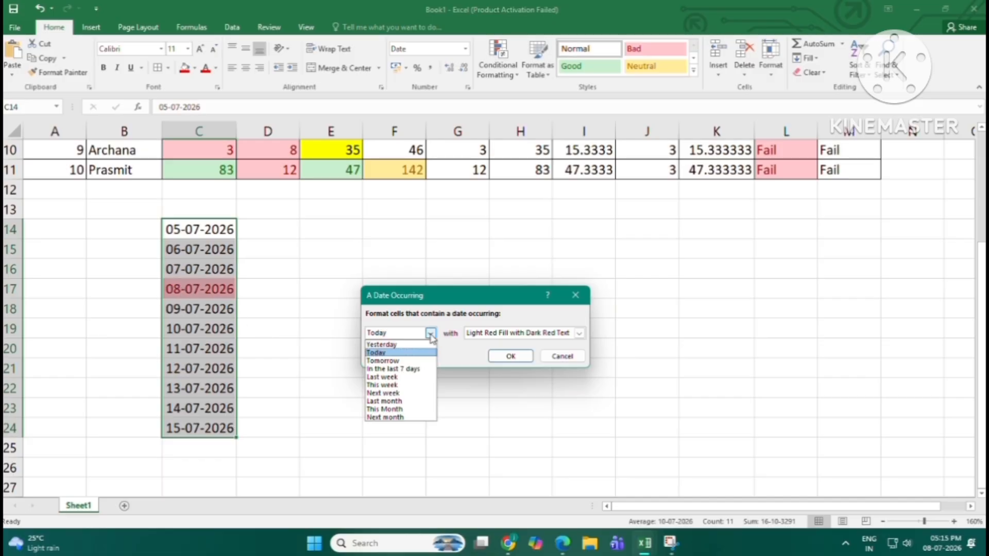
left_click(402, 361)
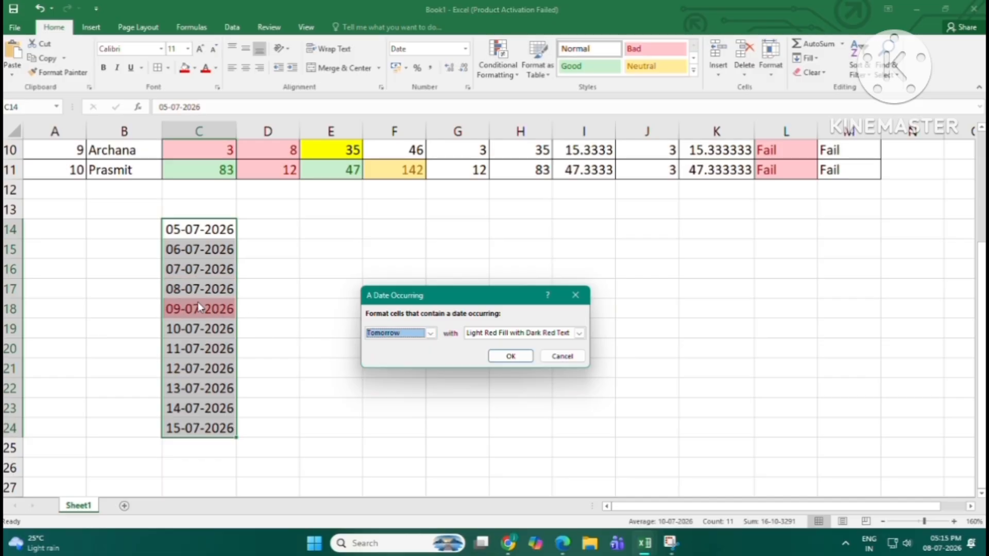
left_click(430, 333)
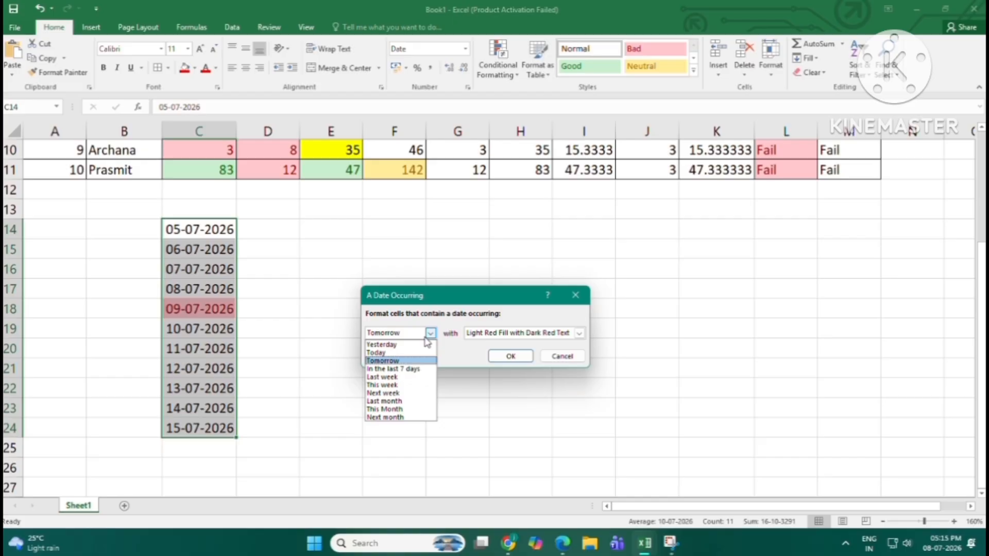
left_click(395, 344)
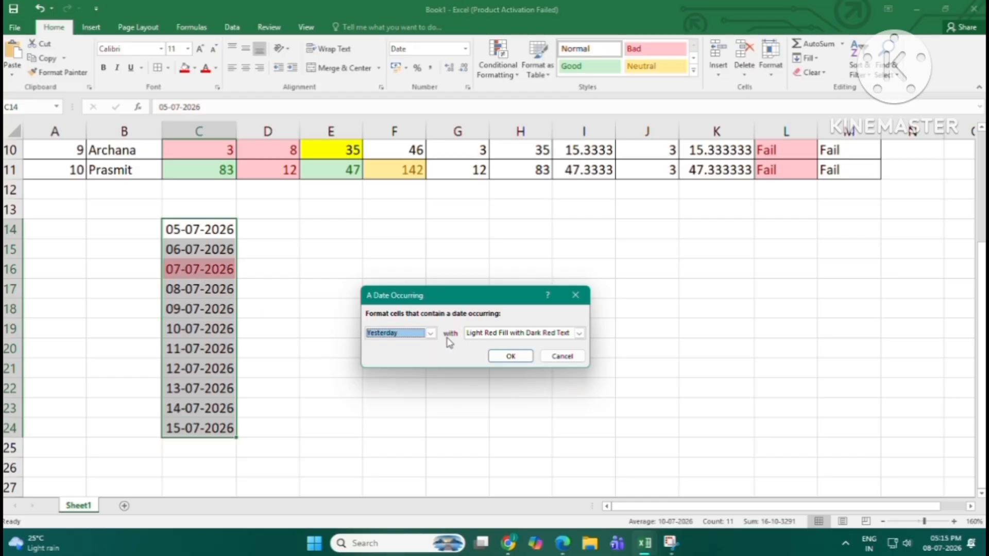
- Preview the In the last 7 days and Last week periods and set the date rule to This week
left_click(431, 334)
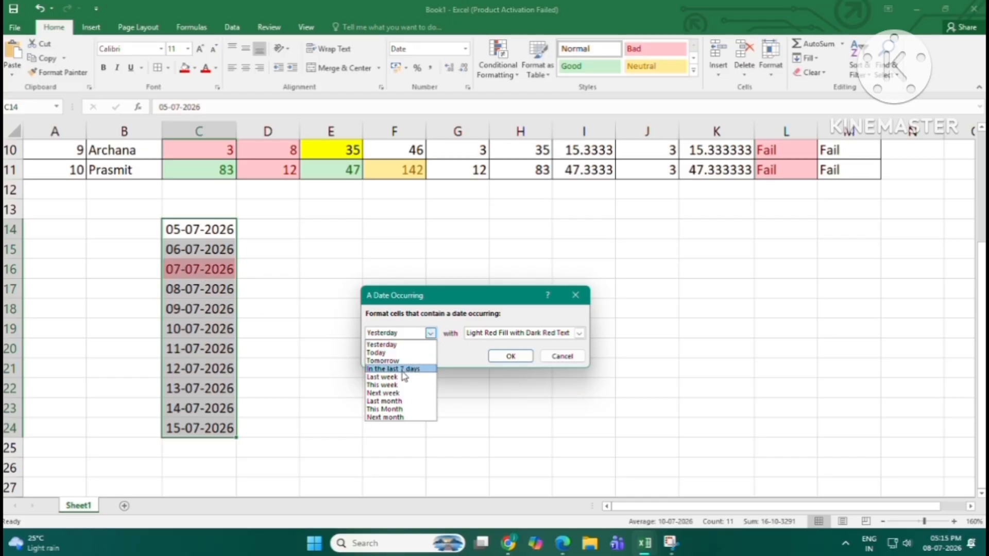
left_click(402, 371)
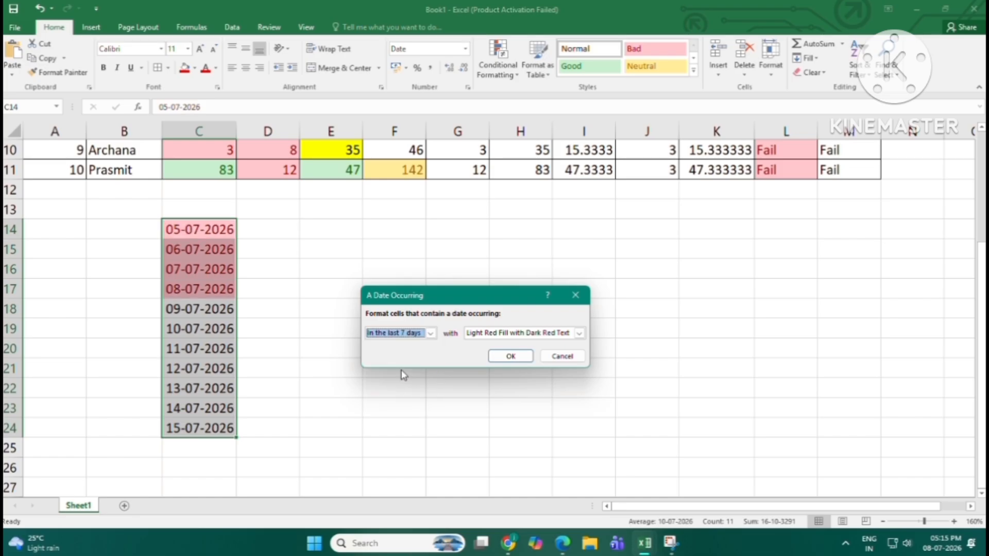
left_click(430, 333)
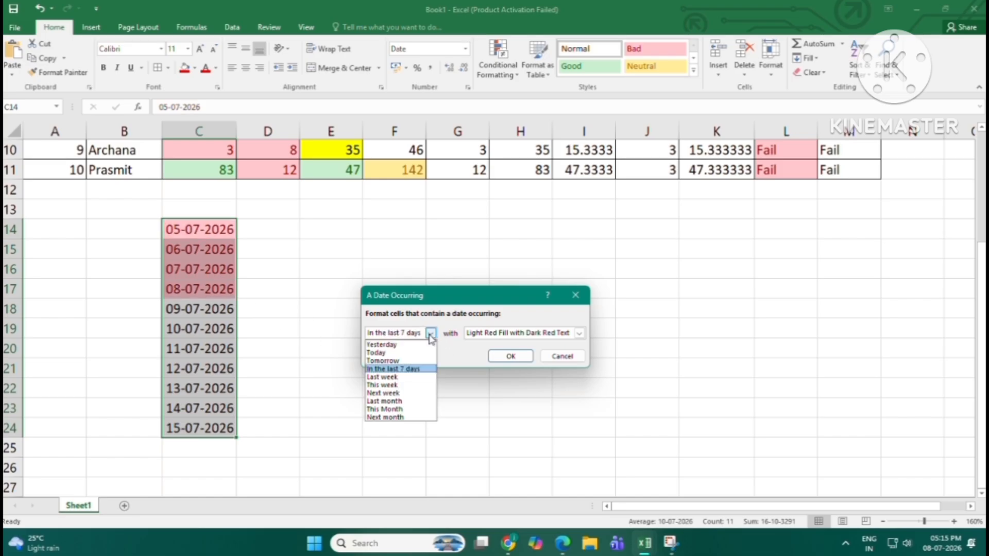
left_click(407, 377)
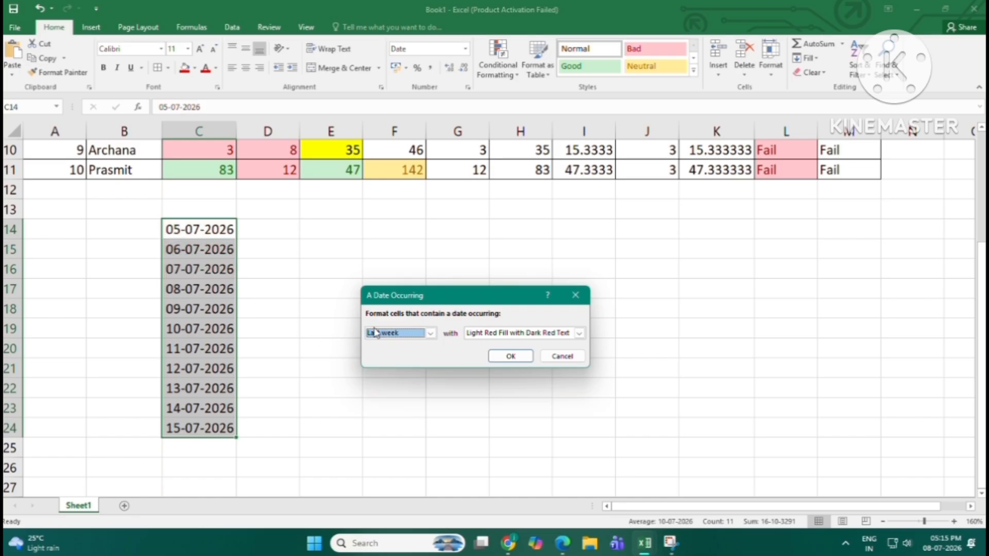
left_click(430, 334)
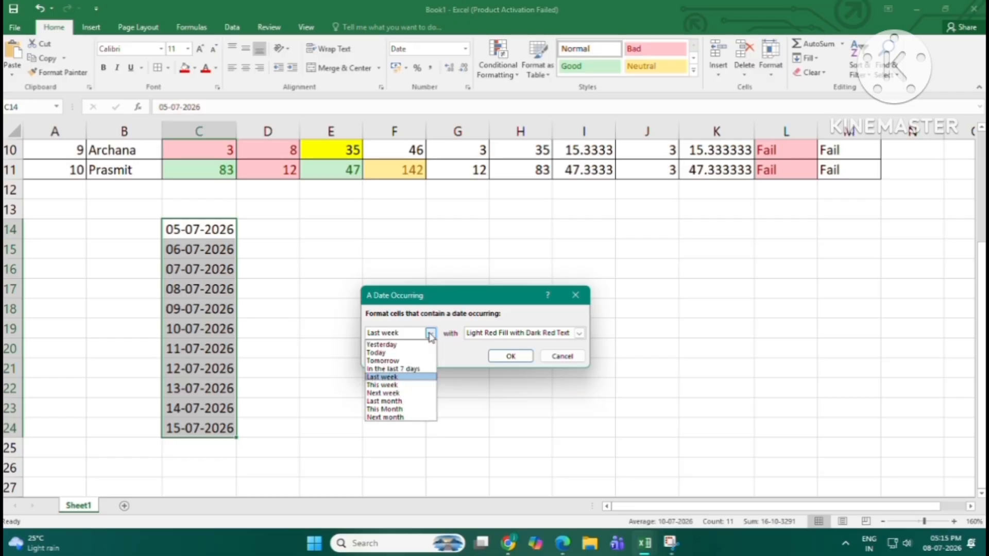
left_click(401, 386)
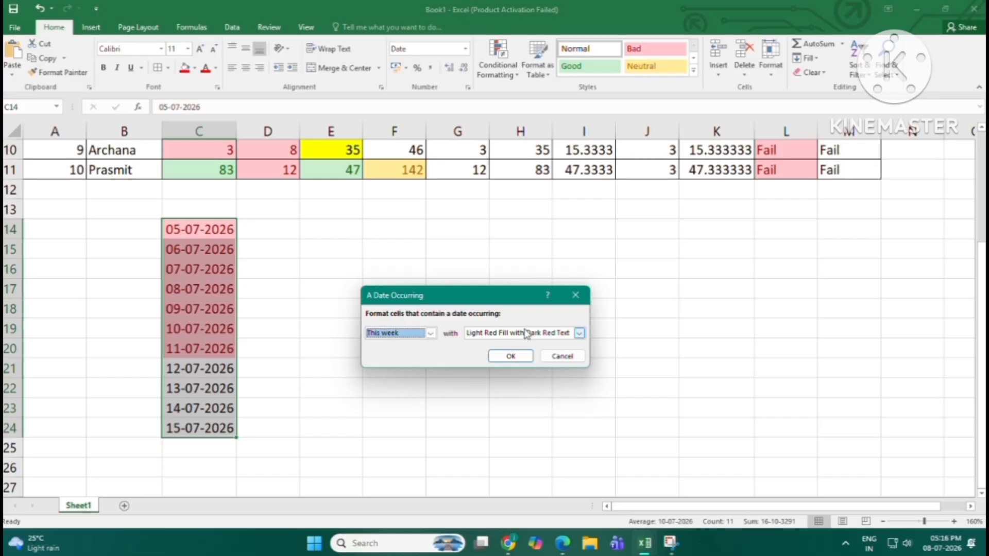
- Give the This week date rule a custom format with a solid blue fill and apply it
left_click(579, 333)
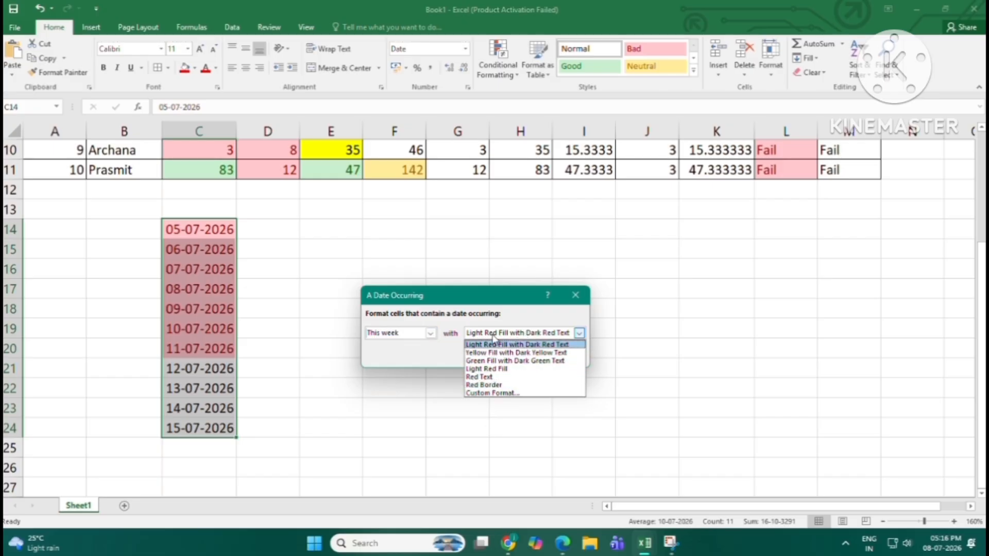
left_click(510, 394)
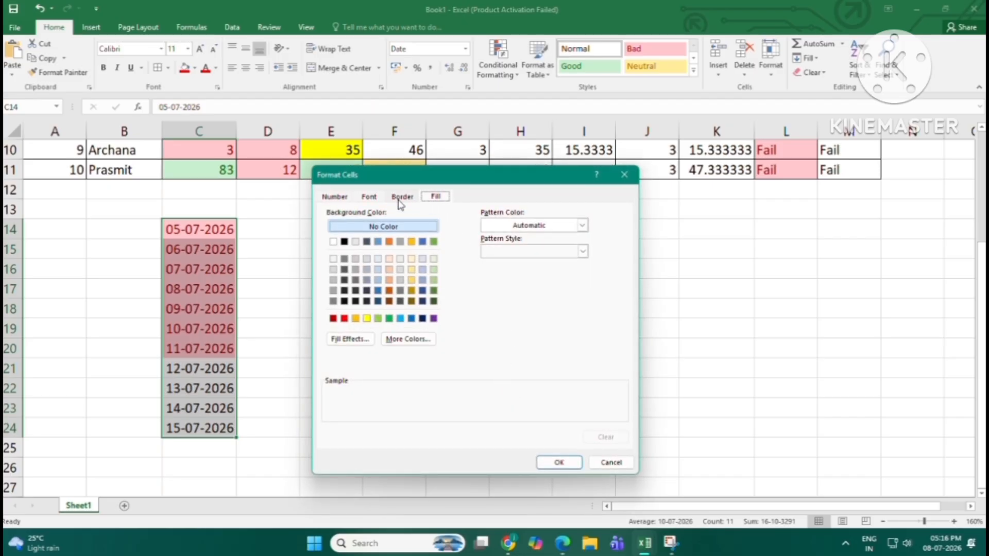
left_click(329, 201)
left_click(435, 200)
left_click(411, 319)
left_click(400, 319)
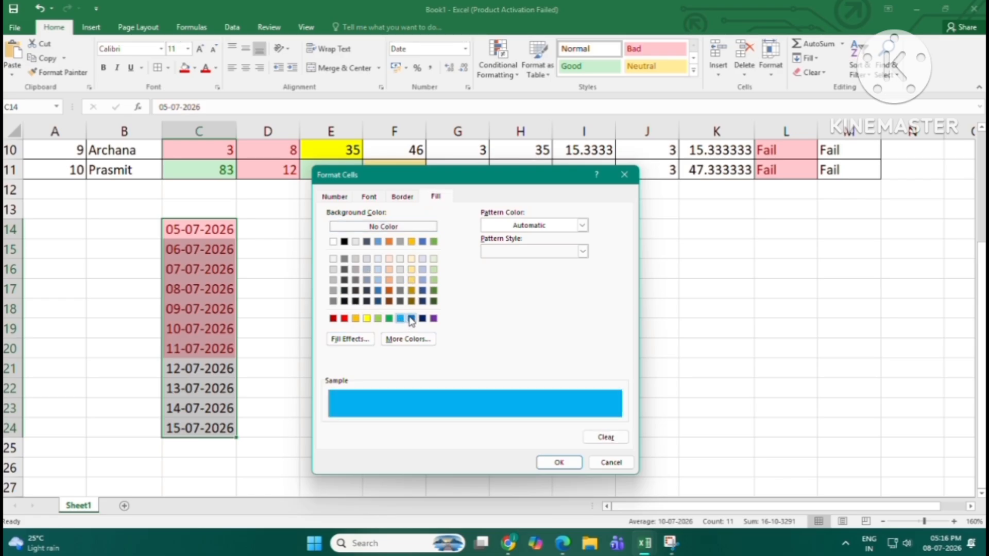
left_click(411, 319)
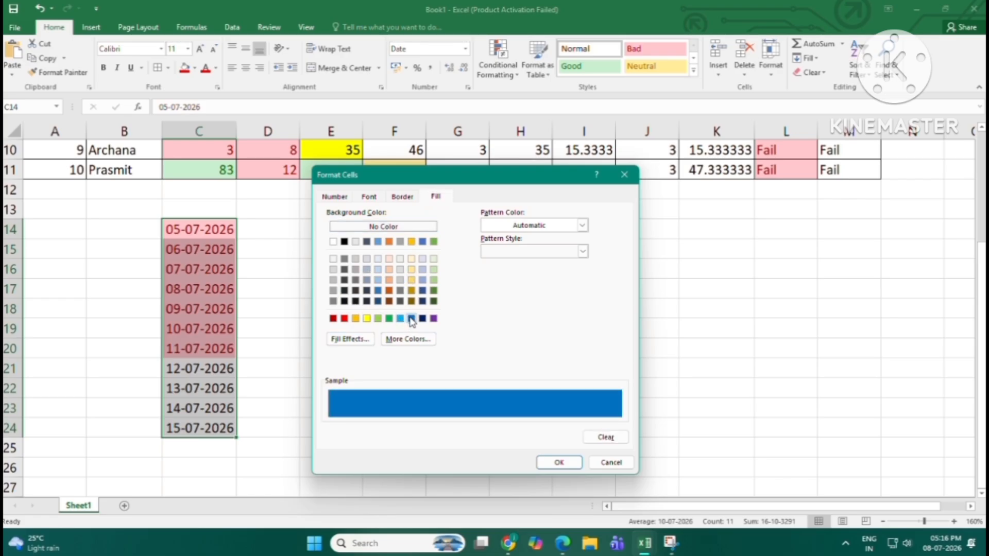
left_click(560, 462)
left_click(509, 356)
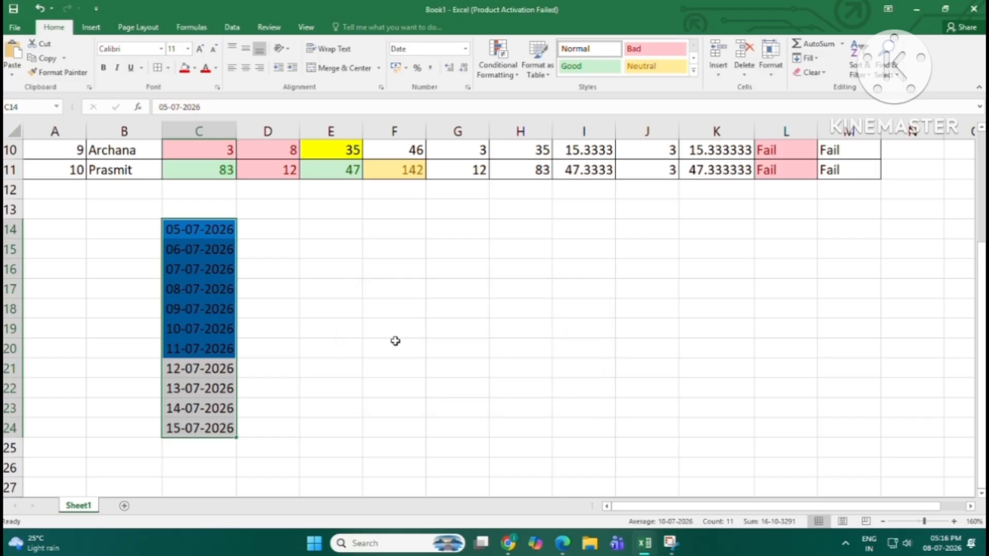
- Examine the highlighted dates in C14:C20 and review the available highlight cells rules
left_click(394, 346)
left_click_drag(192, 227, 199, 349)
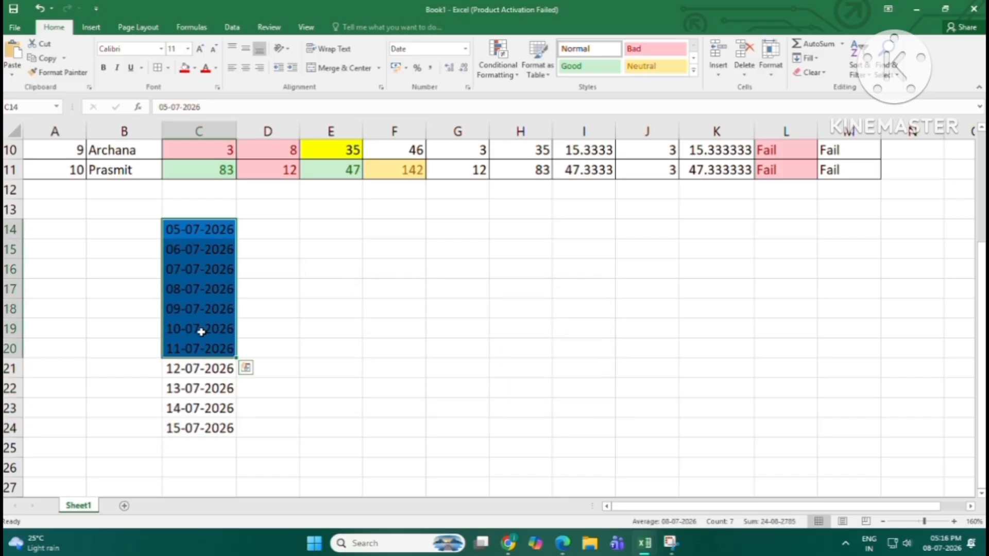
left_click(200, 309)
left_click(364, 274)
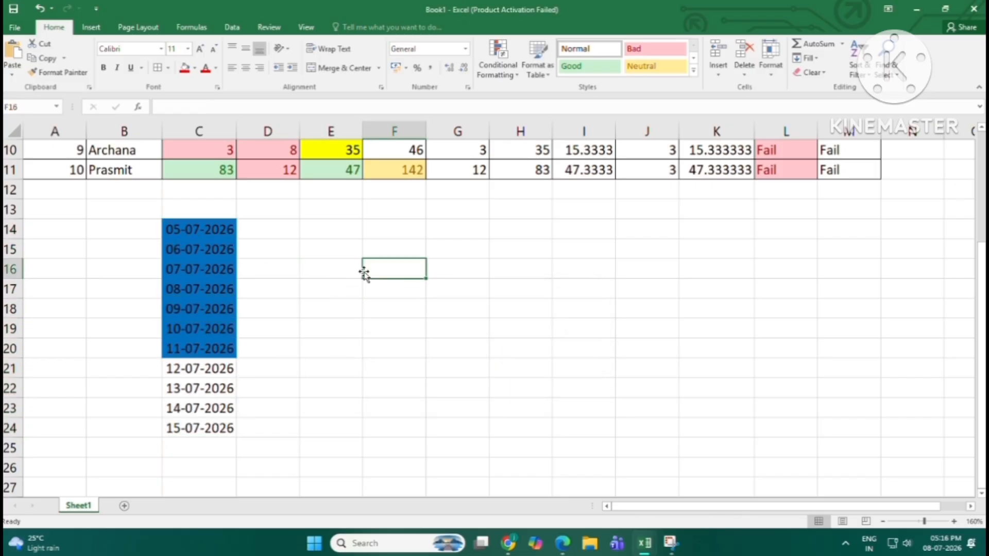
scroll(502, 239, "up", 3)
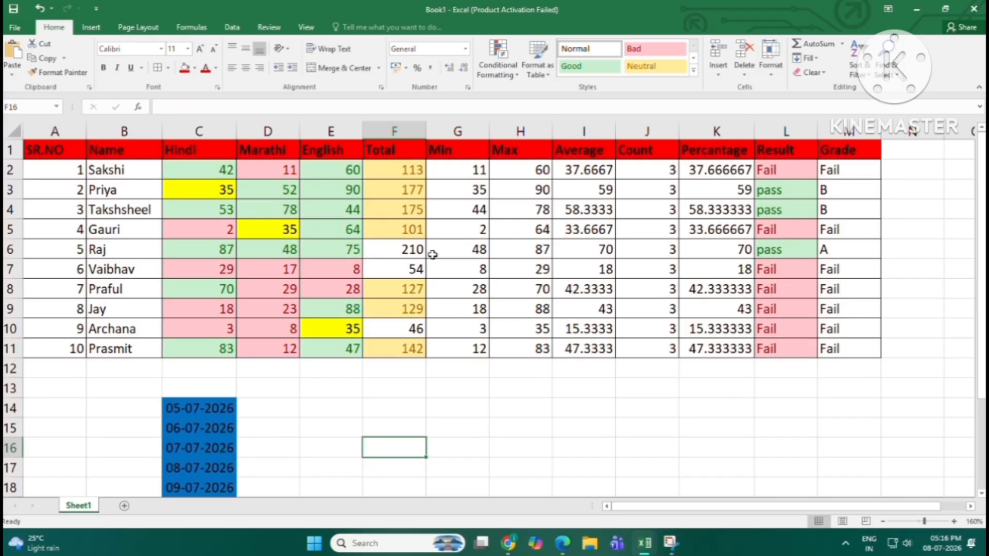
left_click(512, 77)
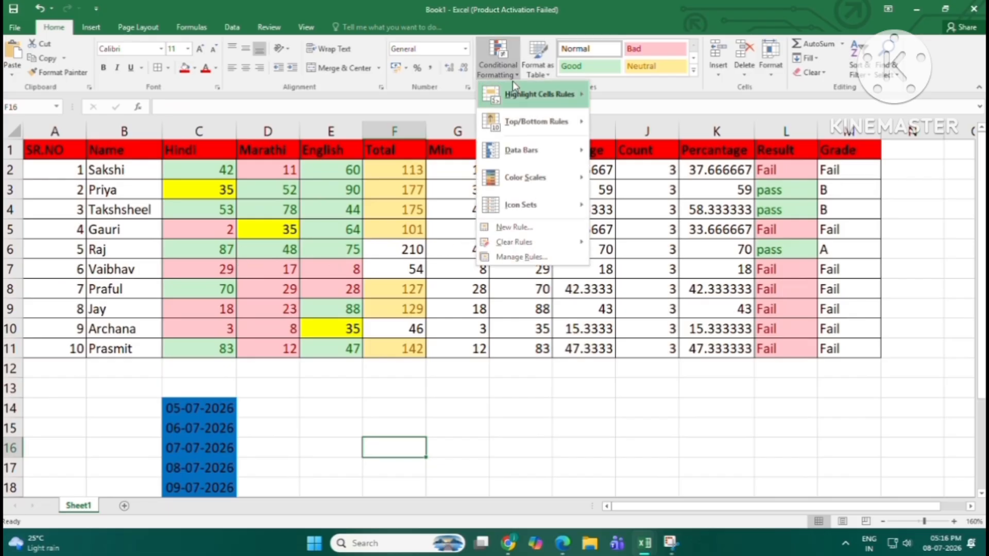
mouse_move(515, 93)
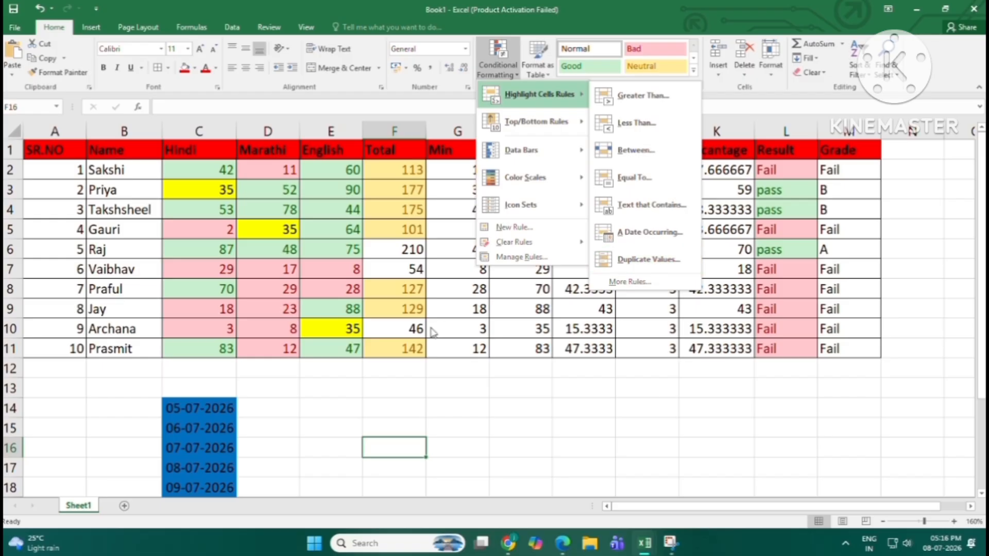
left_click(429, 432)
- Delete the date series from column C below the marks table by clearing C14:C26
scroll(391, 412, "down", 3)
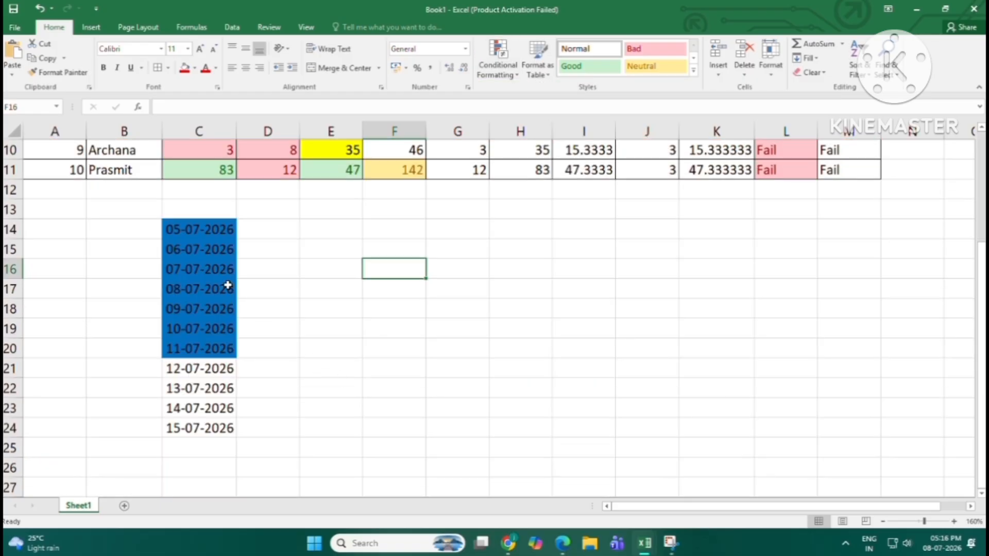
left_click_drag(185, 226, 230, 464)
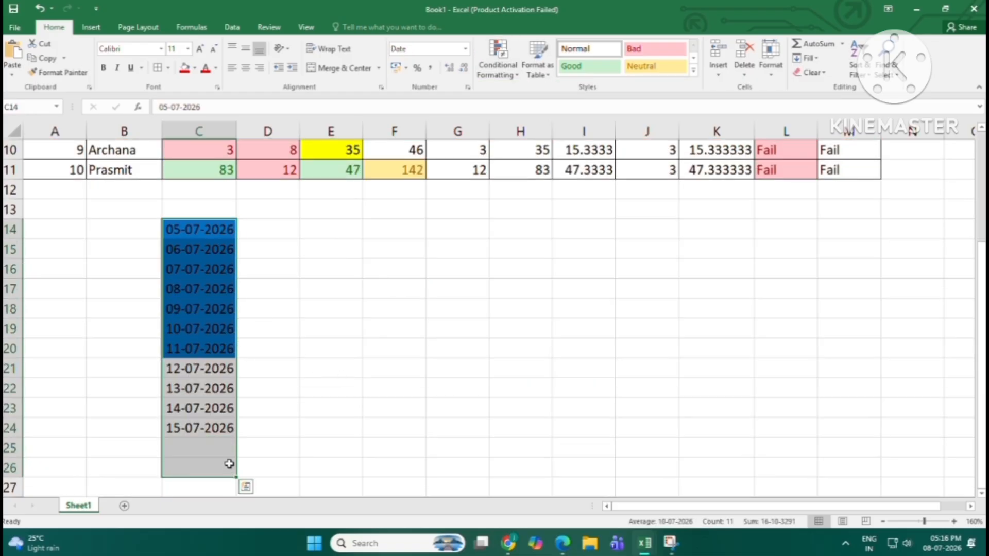
key("Delete")
left_click(375, 260)
- Enter the first student's name again in cell B12, directly below the Name column entries
scroll(104, 210, "up", 2)
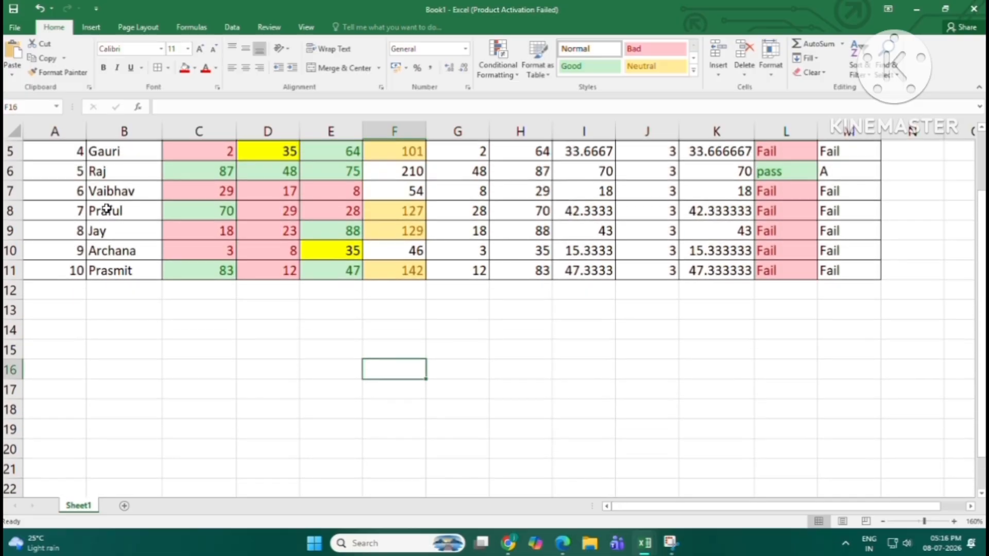
scroll(106, 209, "up", 1)
left_click(124, 308)
scroll(123, 308, "up", 1)
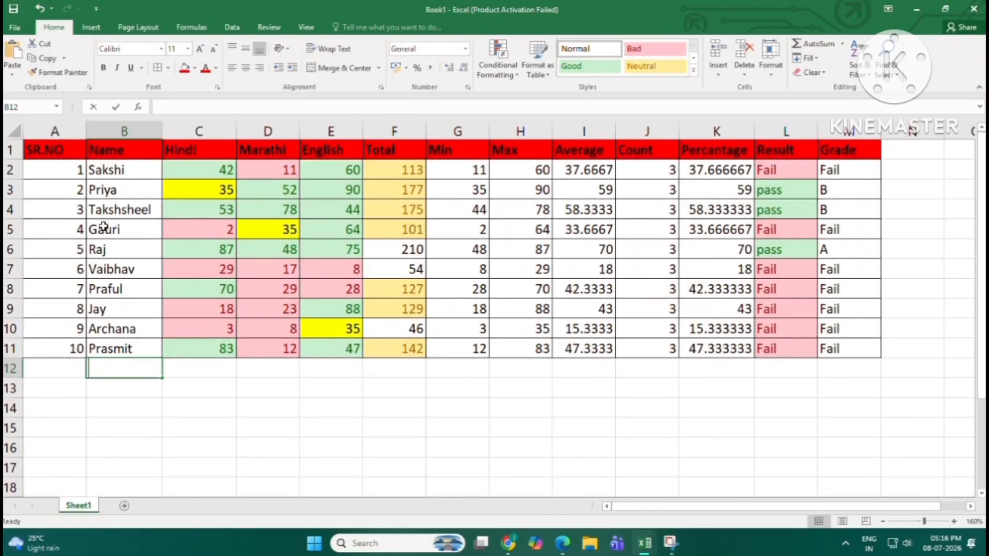
type("S")
key("Return")
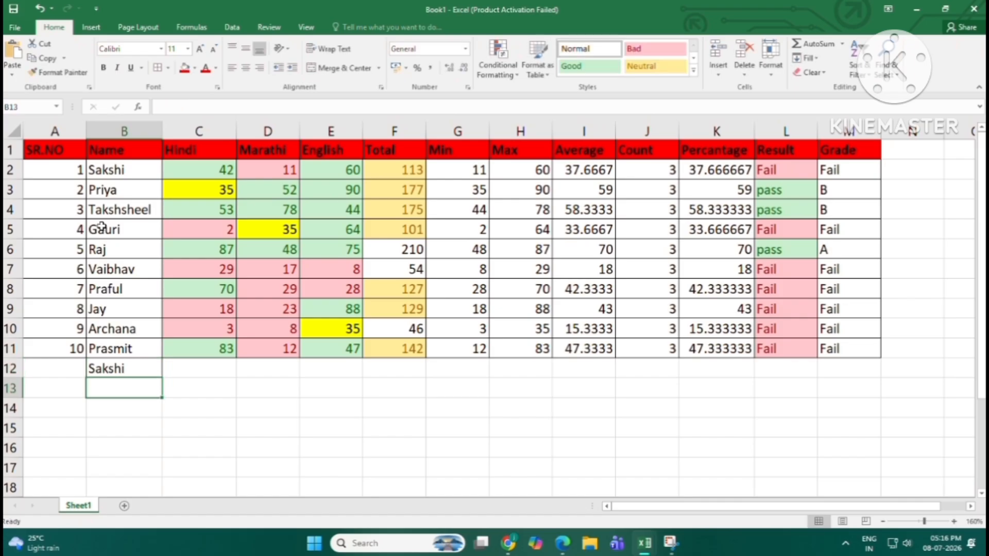
- Enter a new student's first name in cell B13, below the repeated name
left_click(109, 169)
left_click(133, 369)
left_click(133, 381)
type("Rahul")
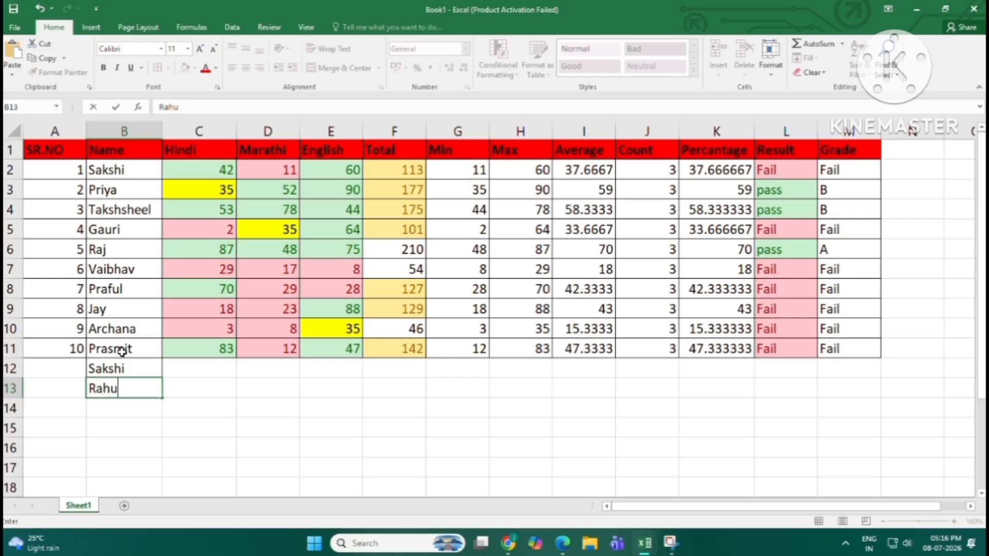
left_click(130, 408)
- Highlight duplicate values in the names range B2:B13 with Yellow Fill with Dark Yellow Text
left_click_drag(111, 176, 124, 388)
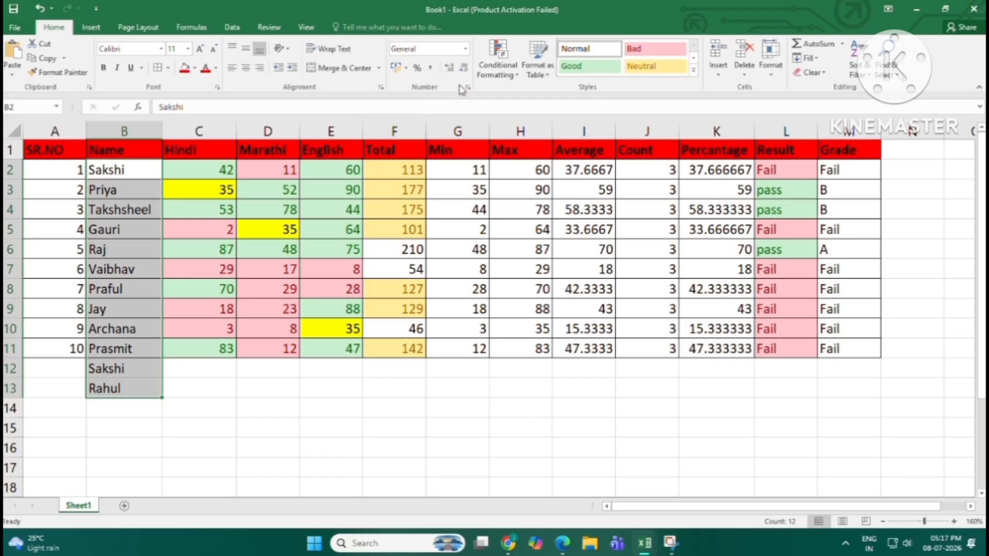
left_click(499, 69)
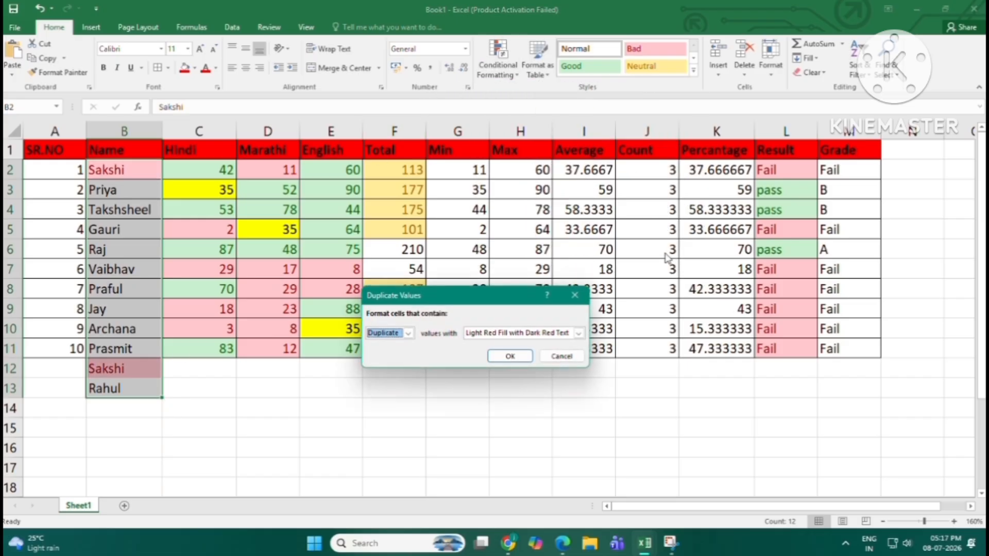
left_click(506, 334)
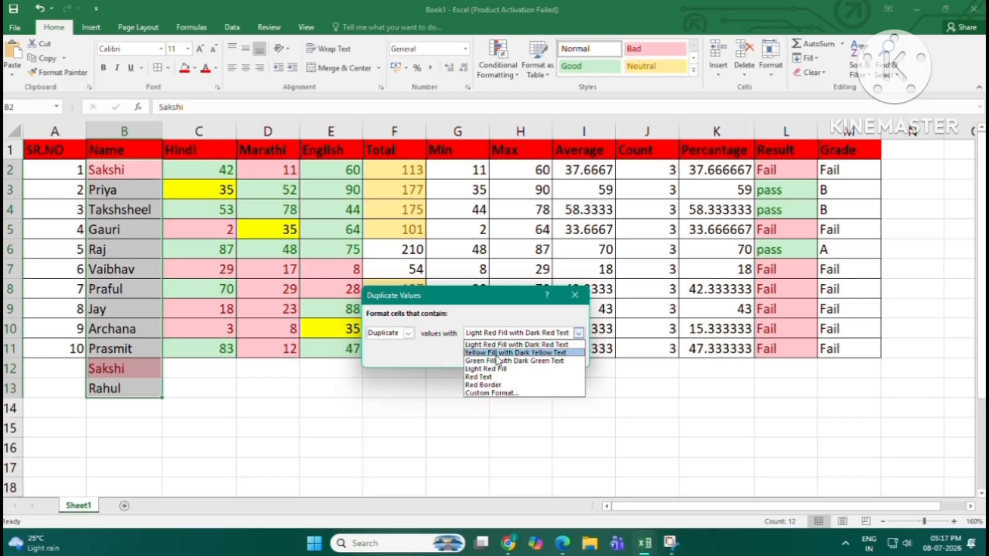
left_click(498, 353)
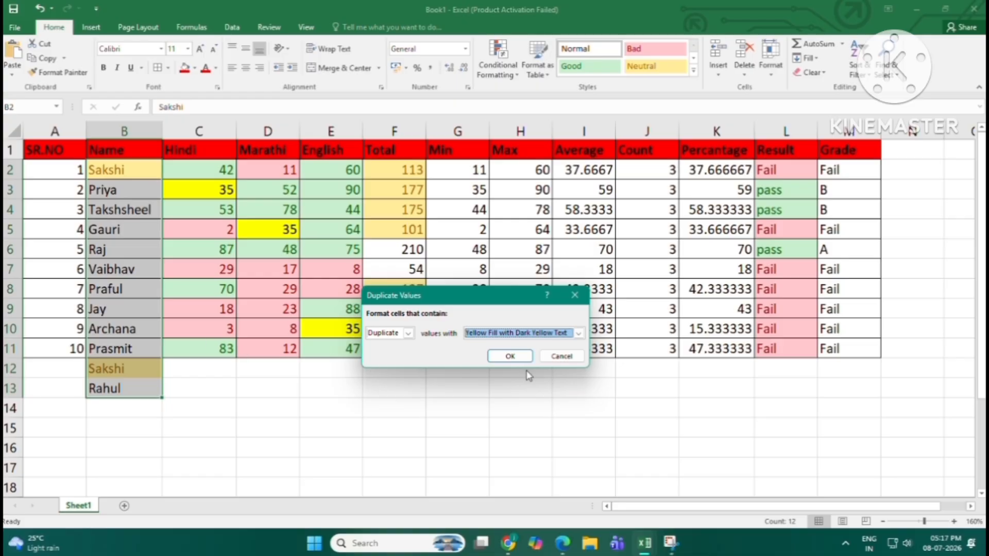
left_click(510, 356)
left_click(342, 406)
left_click_drag(113, 168, 106, 387)
left_click(102, 309)
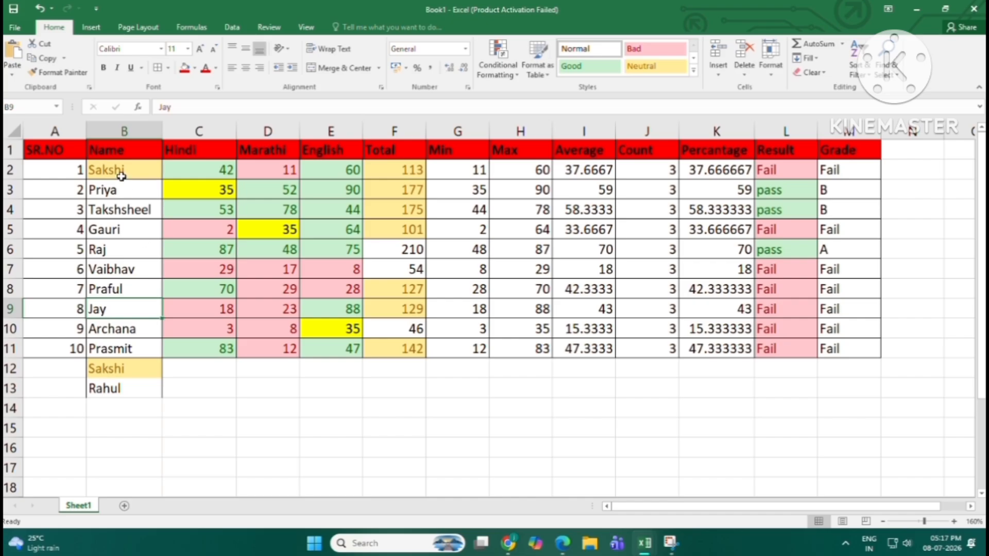
- Clear the repeated first student's name from cell B12 and enter the second student's name there in lowercase
left_click(107, 370)
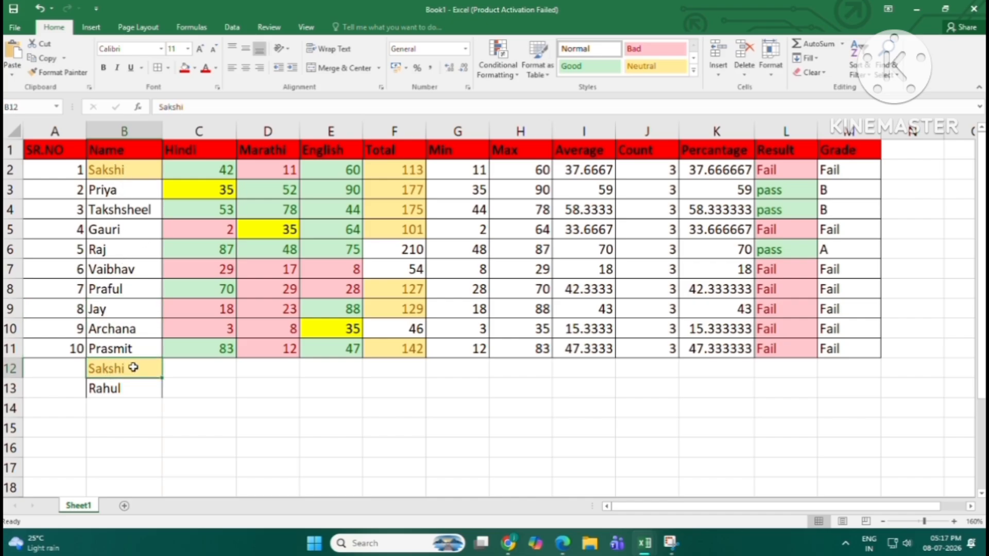
double_click(134, 367)
left_click_drag(135, 367, 30, 359)
key("BackSpace")
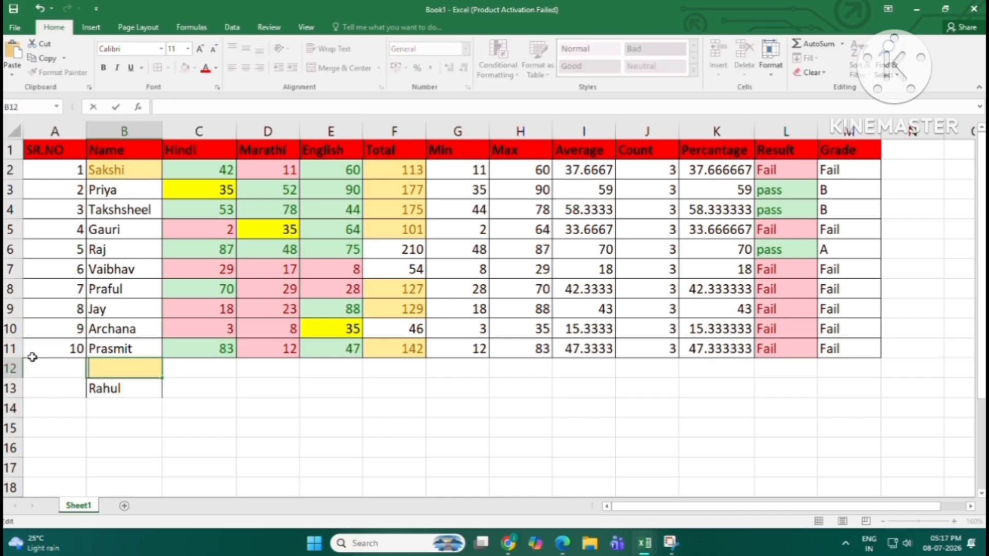
left_click(267, 428)
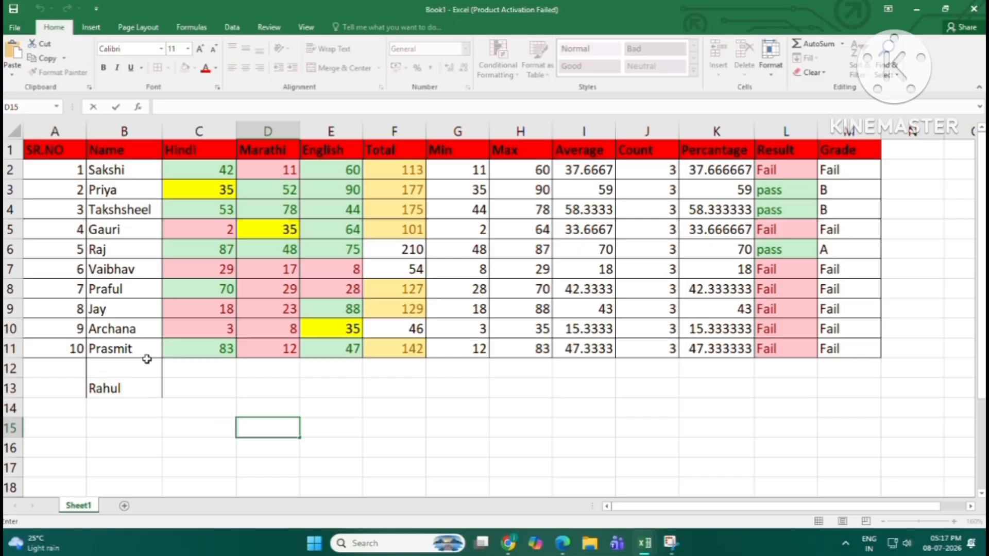
left_click(194, 381)
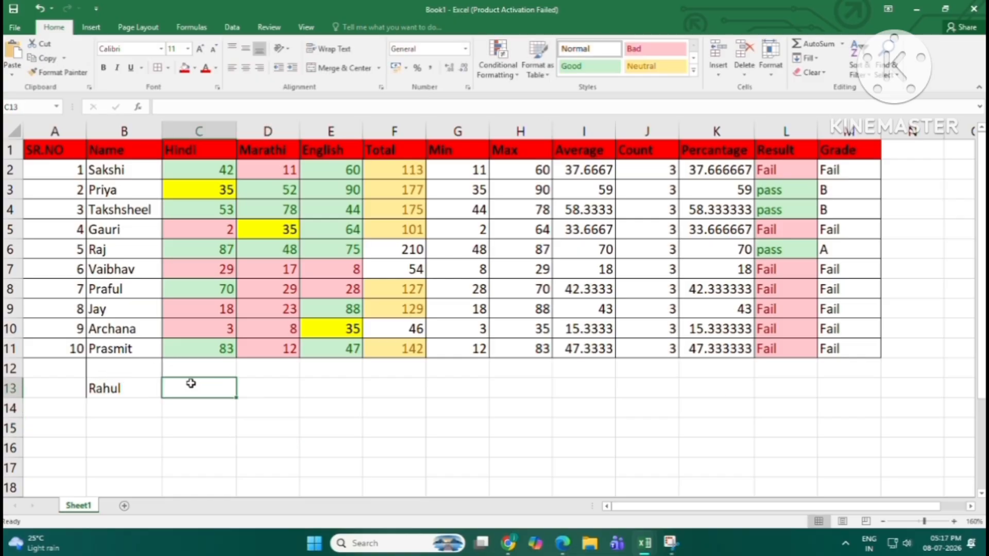
left_click(133, 367)
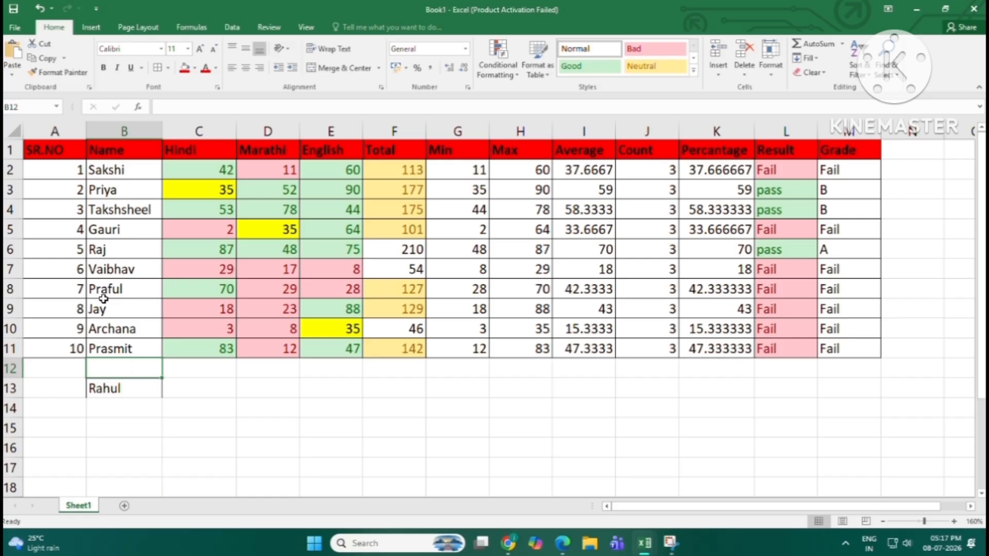
double_click(128, 364)
type("priya")
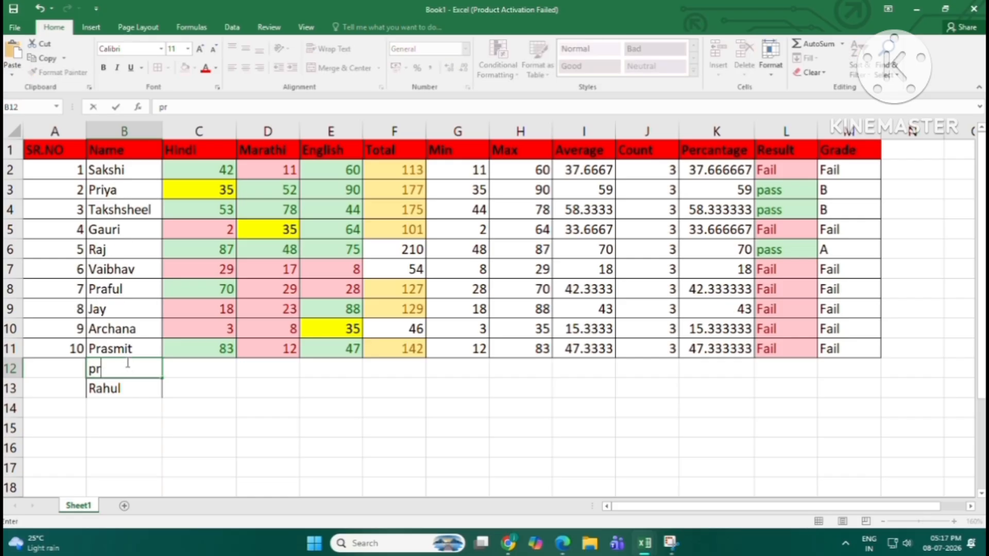
- Enter the fifth student's name in cell B14 and the sixth student's name in cell B15
left_click(128, 409)
type("raj")
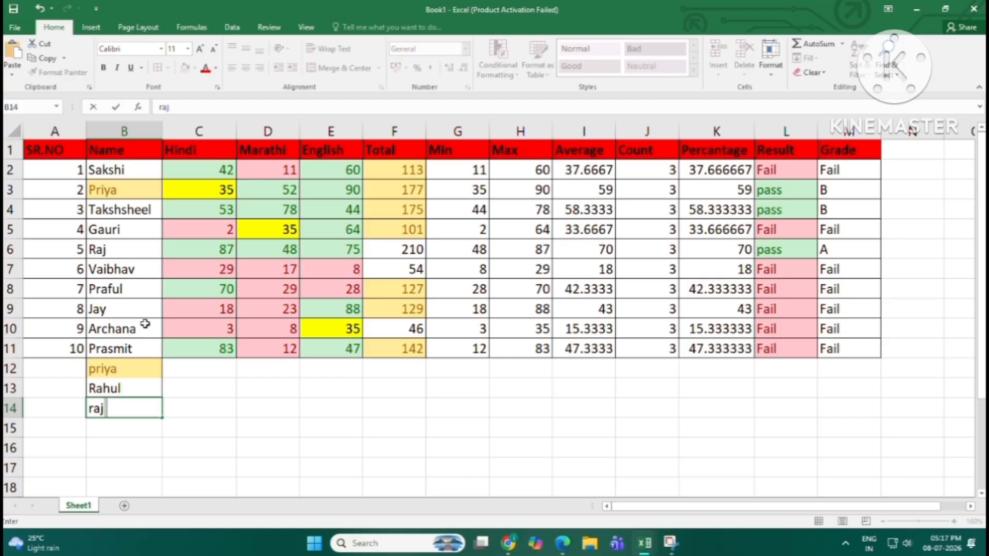
key("Return")
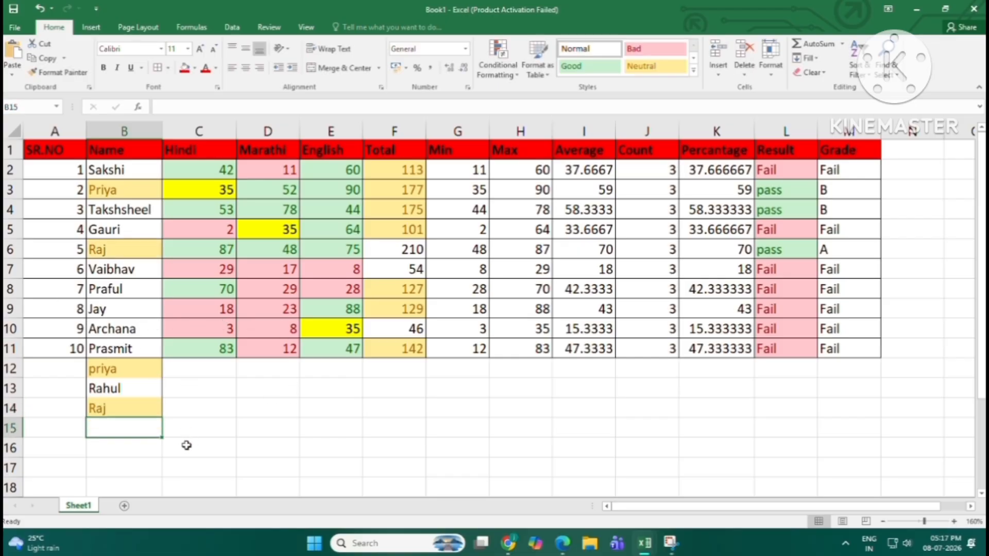
type("V")
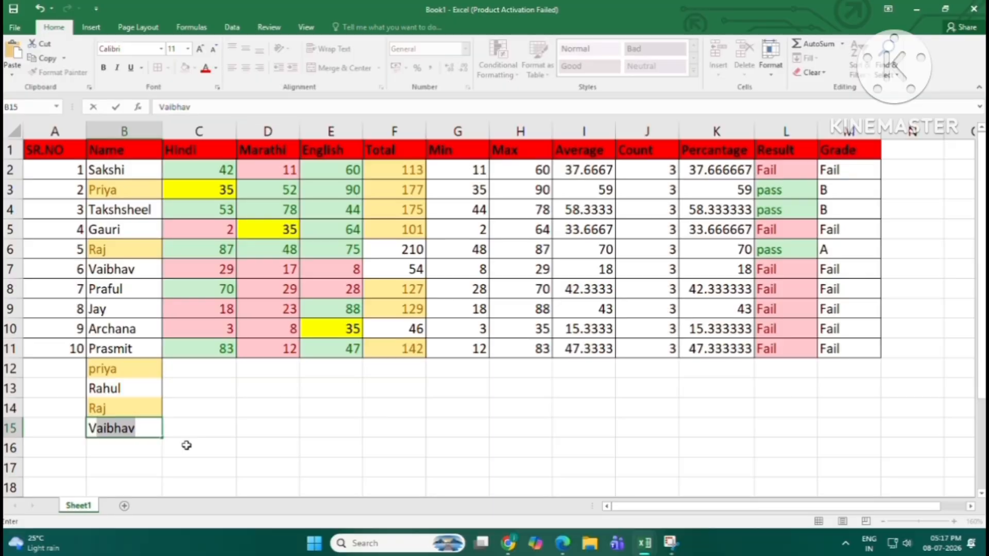
key("Return")
left_click(311, 436)
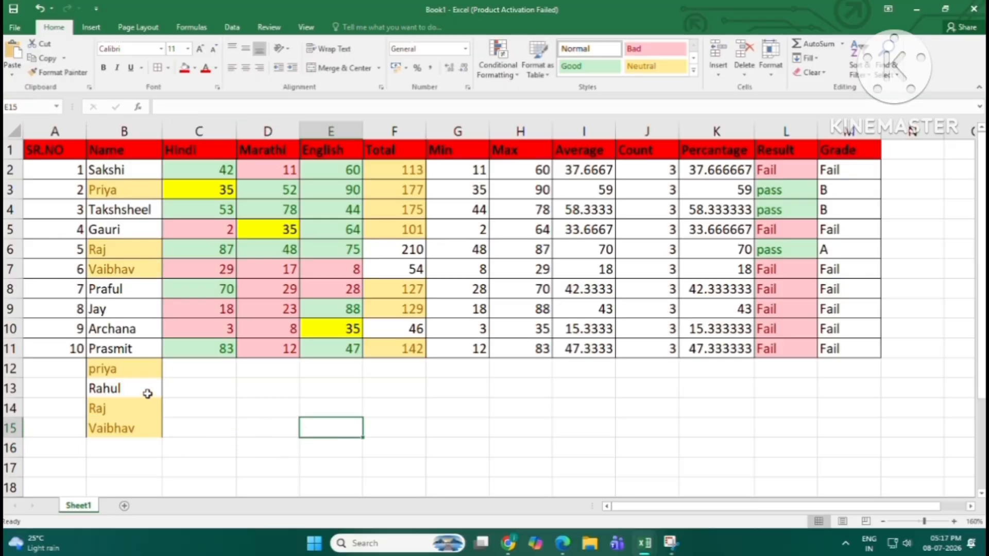
left_click(506, 60)
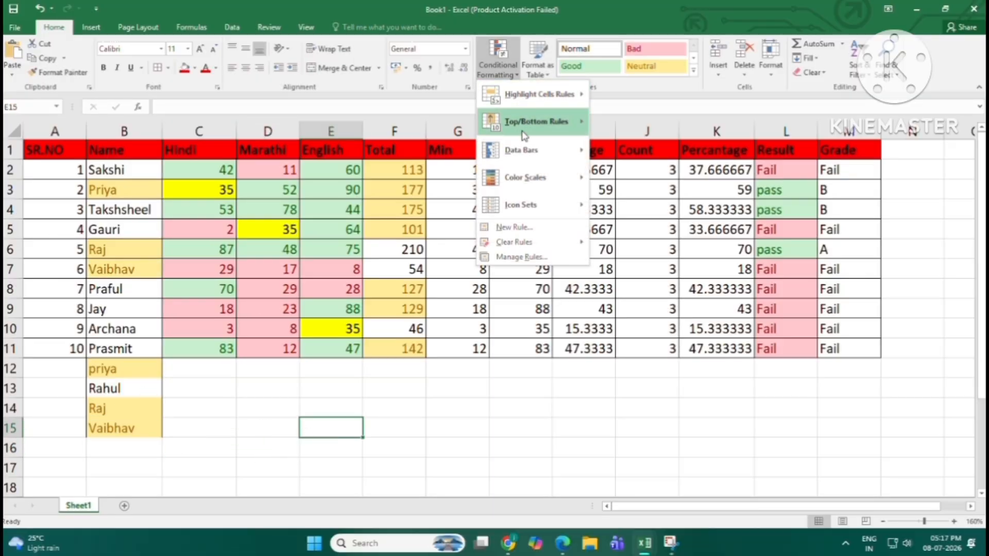
mouse_move(536, 121)
left_click(235, 408)
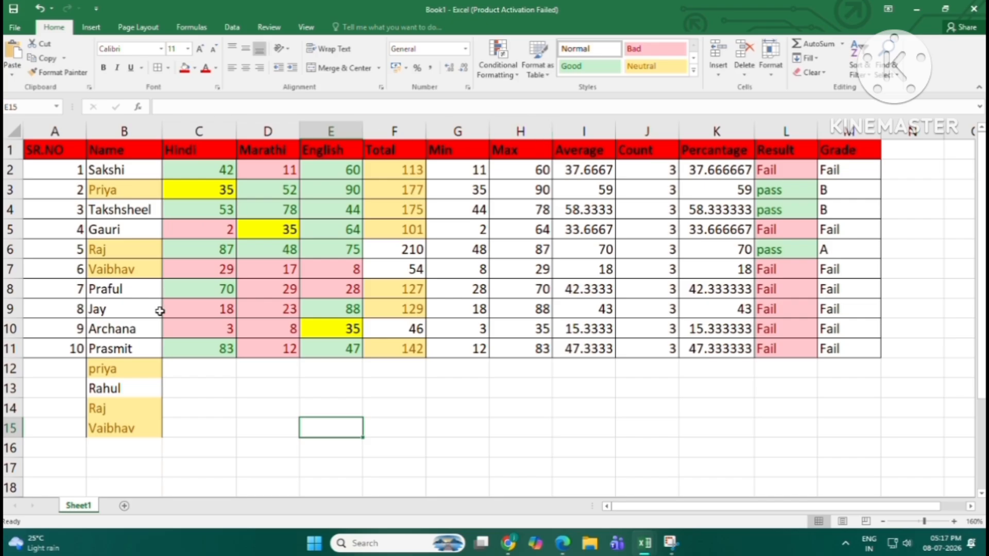
left_click(500, 67)
mouse_move(535, 95)
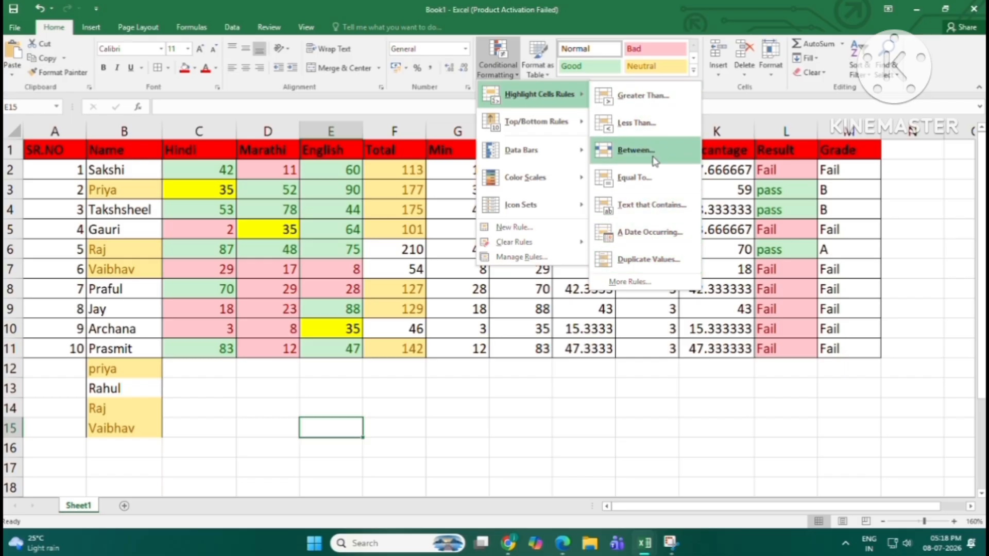
left_click(422, 426)
left_click(405, 403)
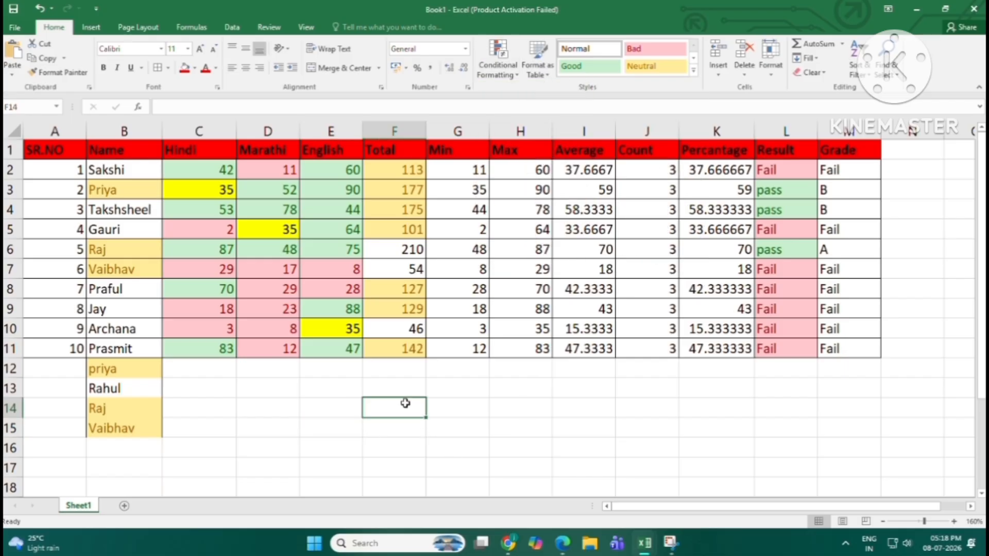